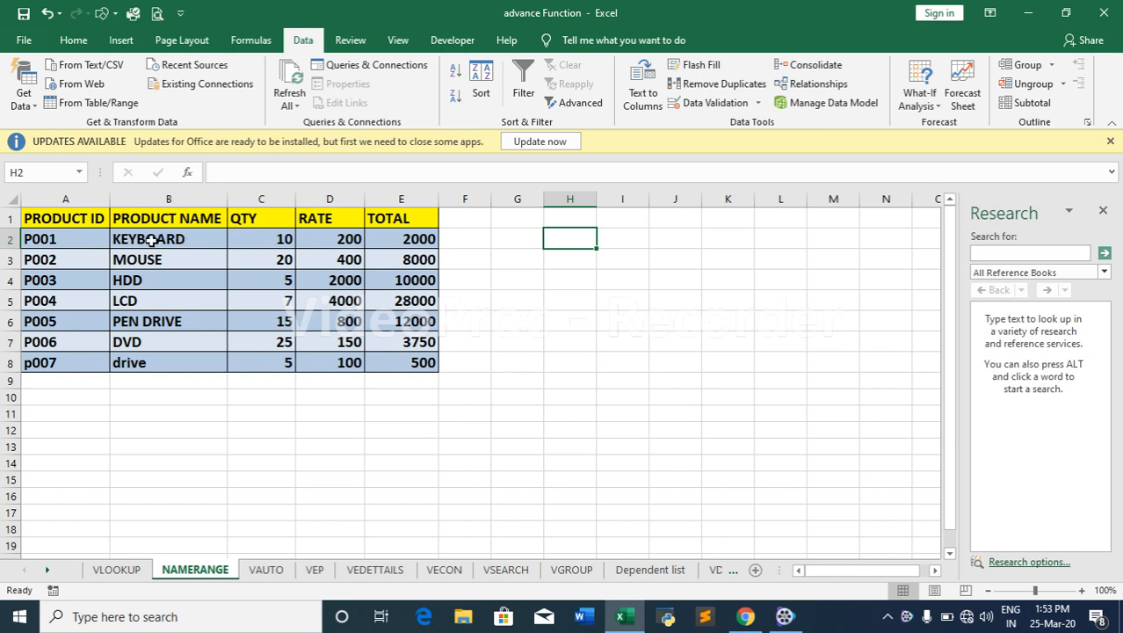
- Name the product name cells B2:B8 as the range productn
left_click_drag(152, 239, 144, 364)
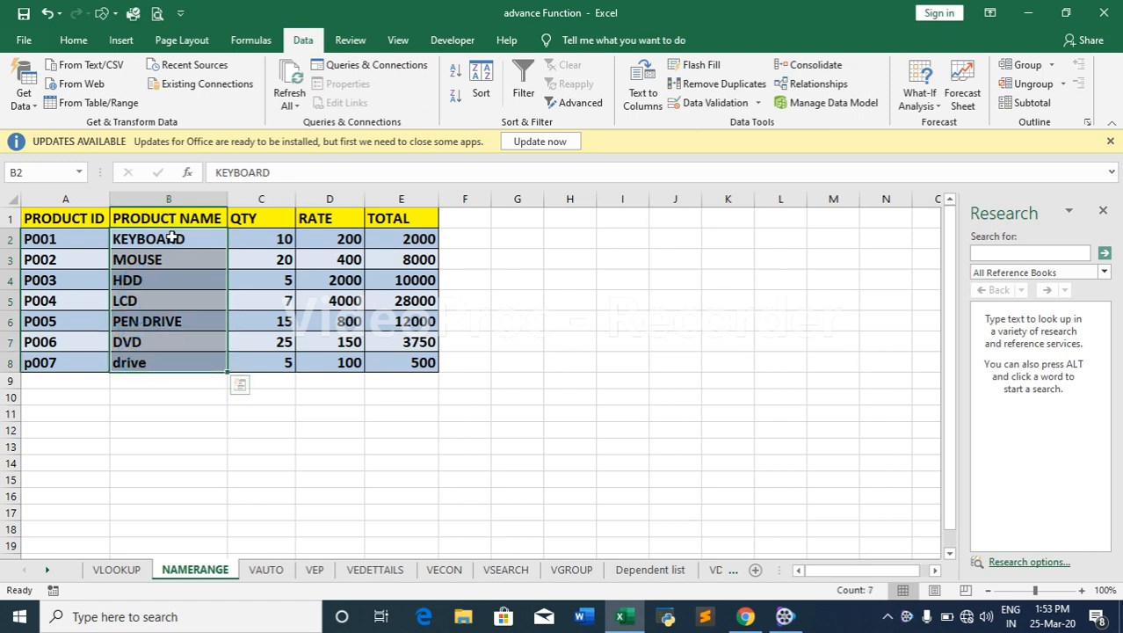
left_click(36, 174)
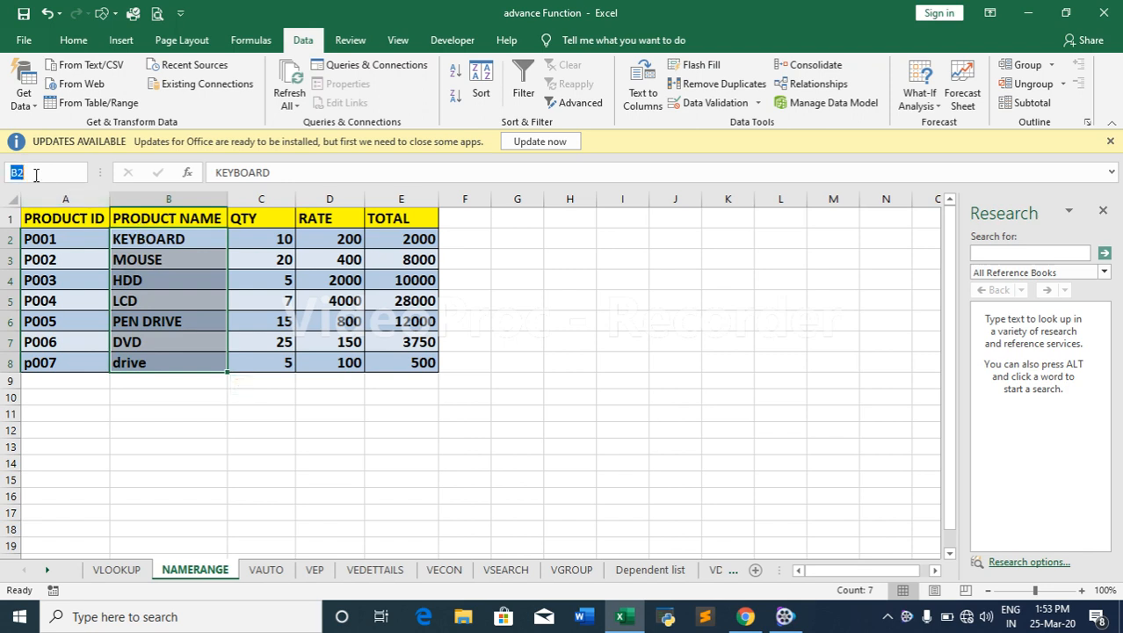
type("product")
type("n")
key("Return")
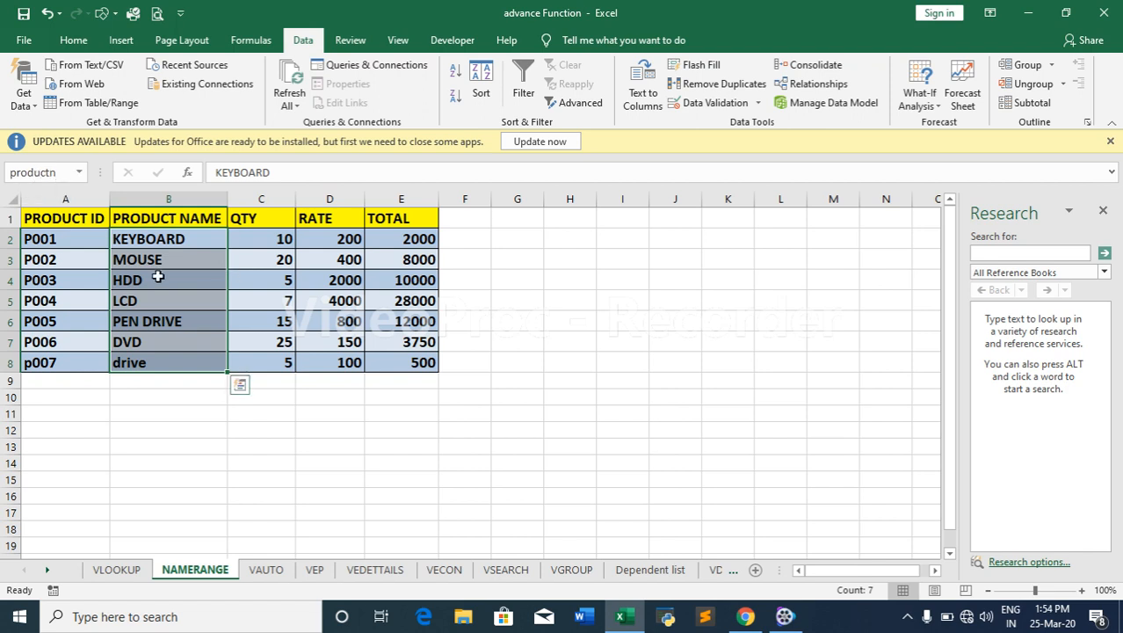
left_click(158, 278)
- Fill cell H2 with yellow and cell H1 with dark blue
left_click(586, 244)
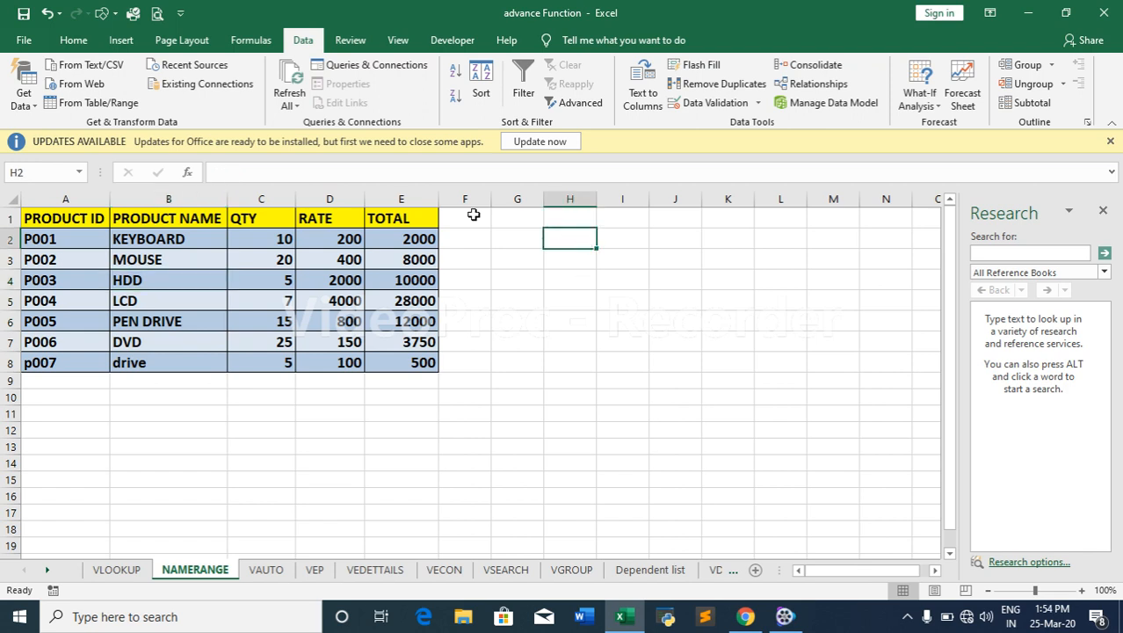
left_click(74, 41)
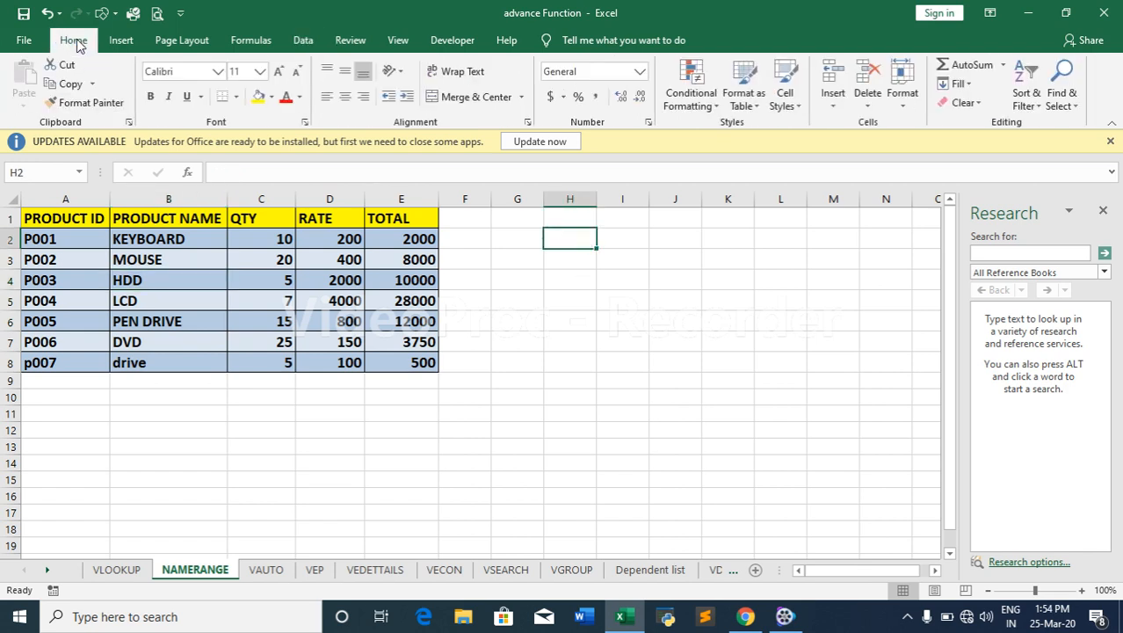
left_click(258, 97)
left_click(570, 220)
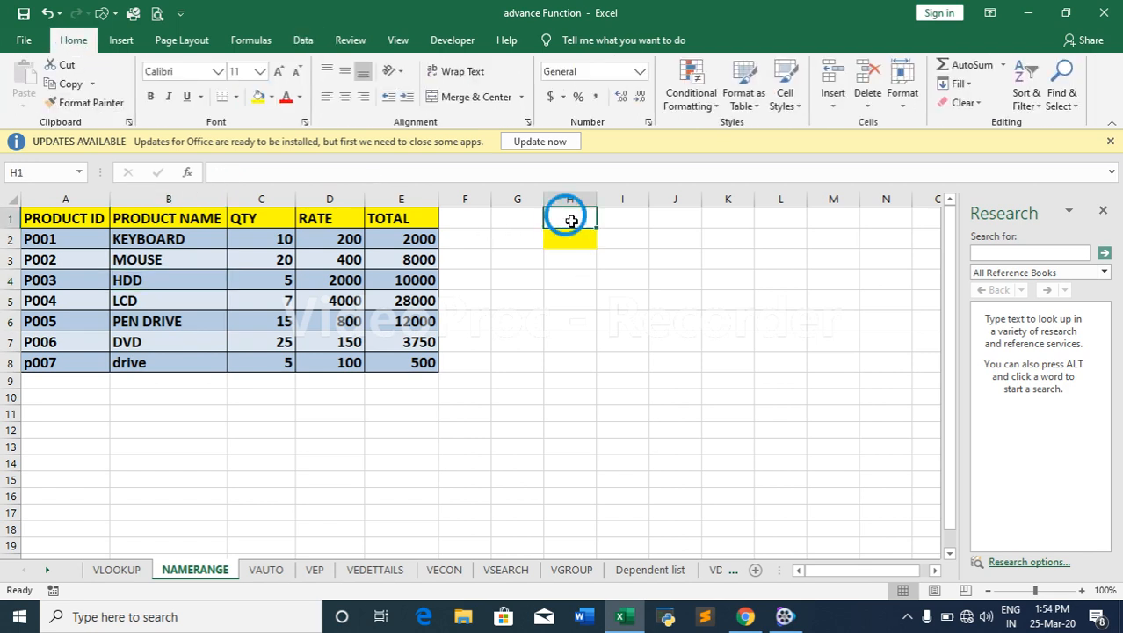
left_click(273, 98)
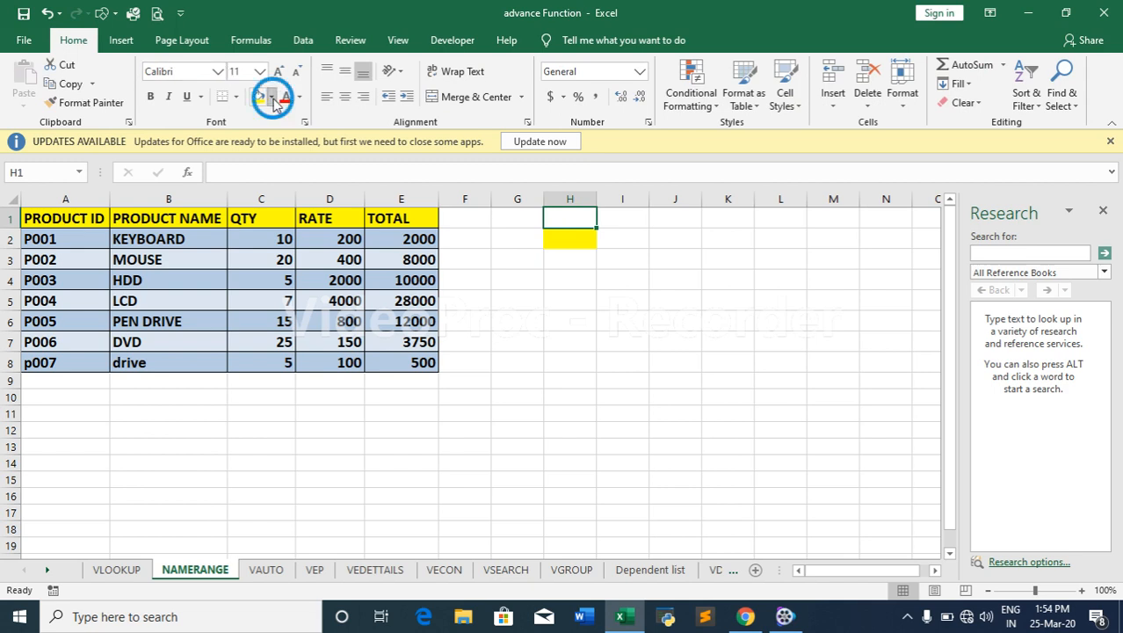
left_click(312, 184)
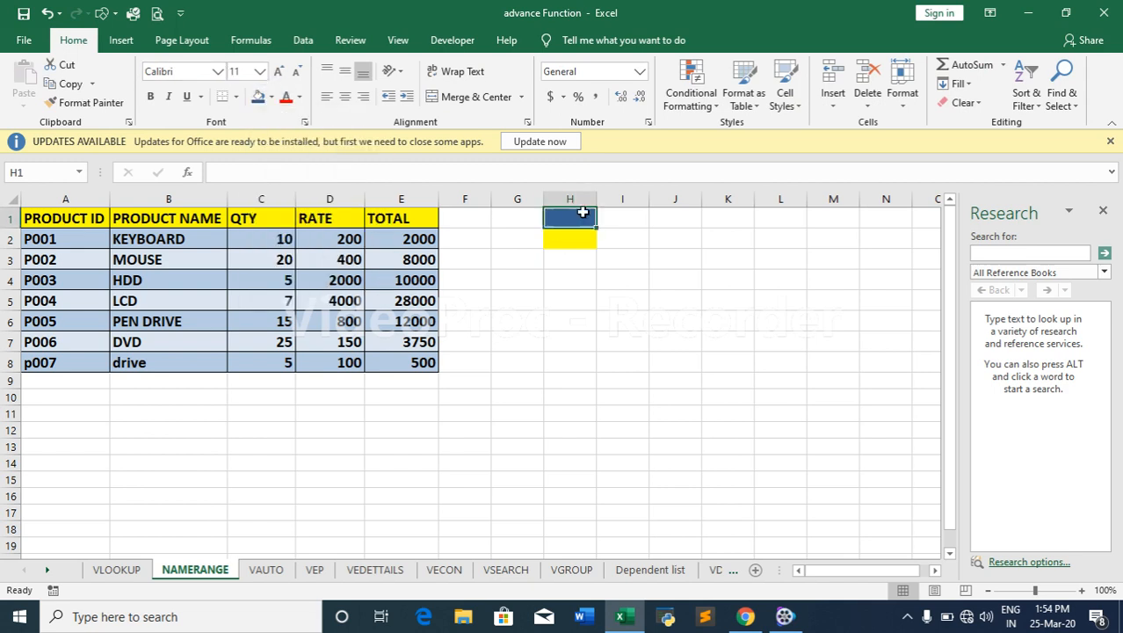
- Widen column H to roughly twice its width and enter the heading Product in H1
left_click_drag(597, 199, 666, 202)
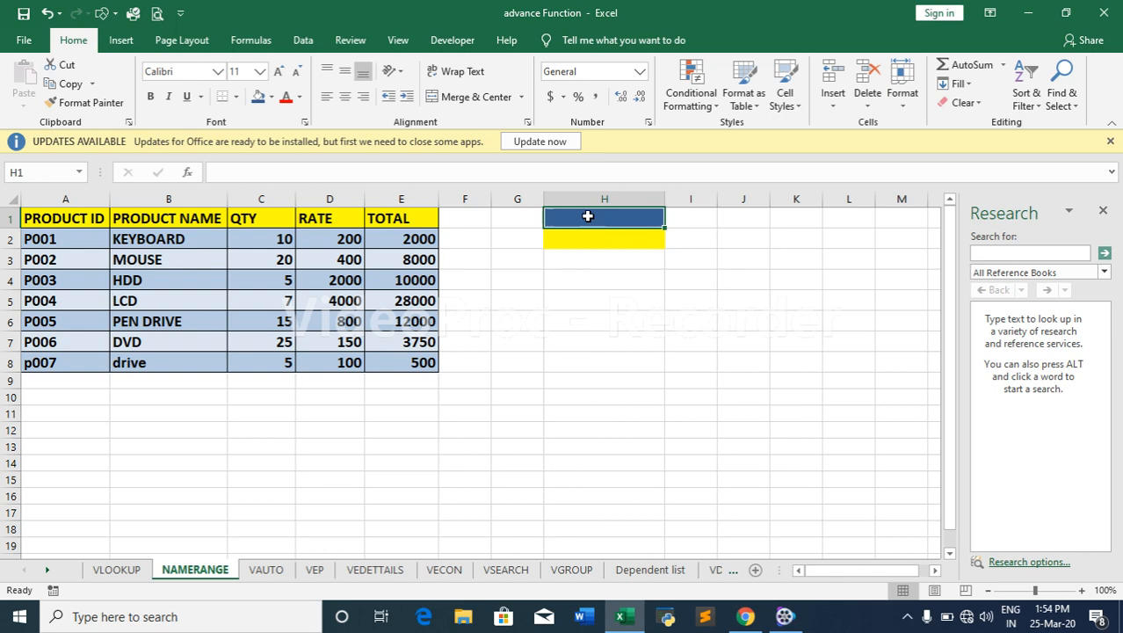
type("P")
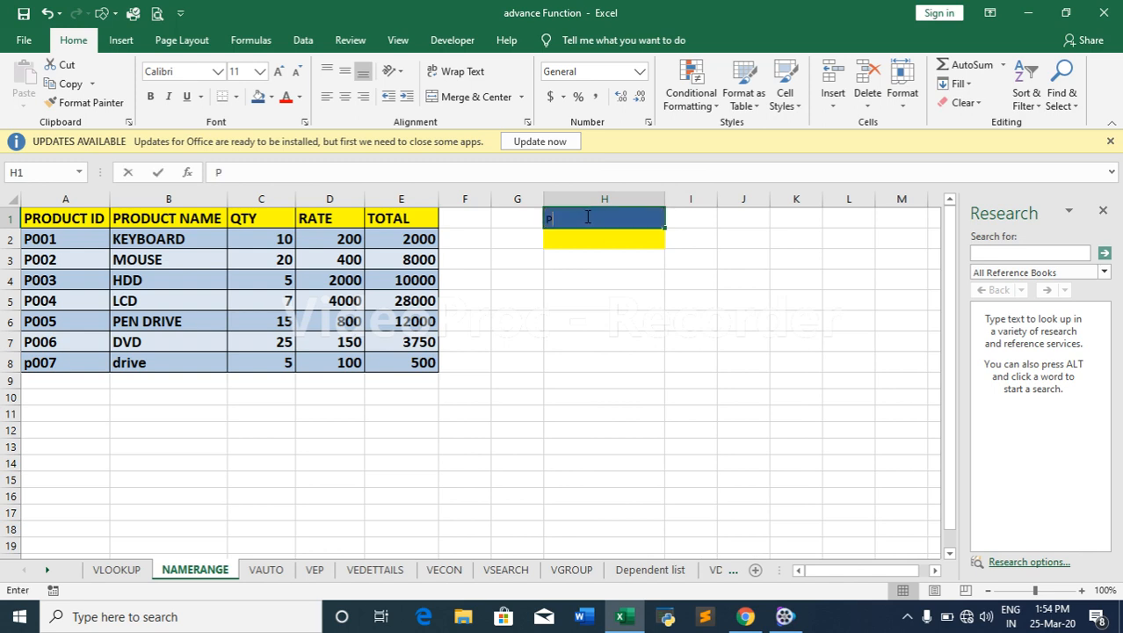
type("roduct")
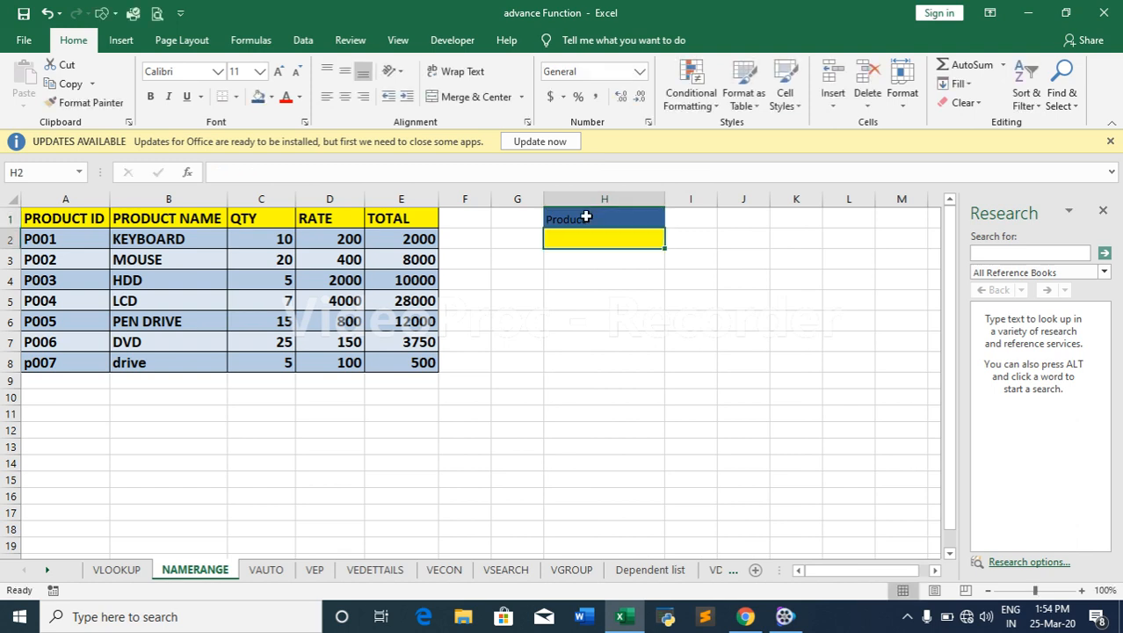
key("ctrl+Return")
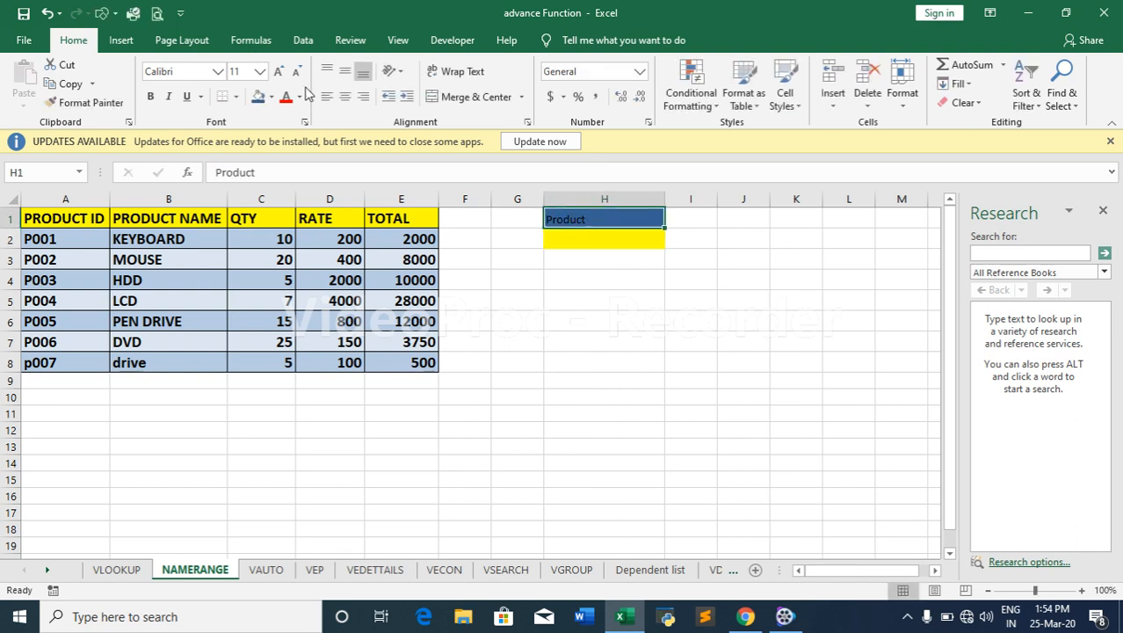
- Enlarge the Product heading in H1 to font size 16 and make it bold
left_click(280, 75)
left_click(281, 76)
left_click(282, 77)
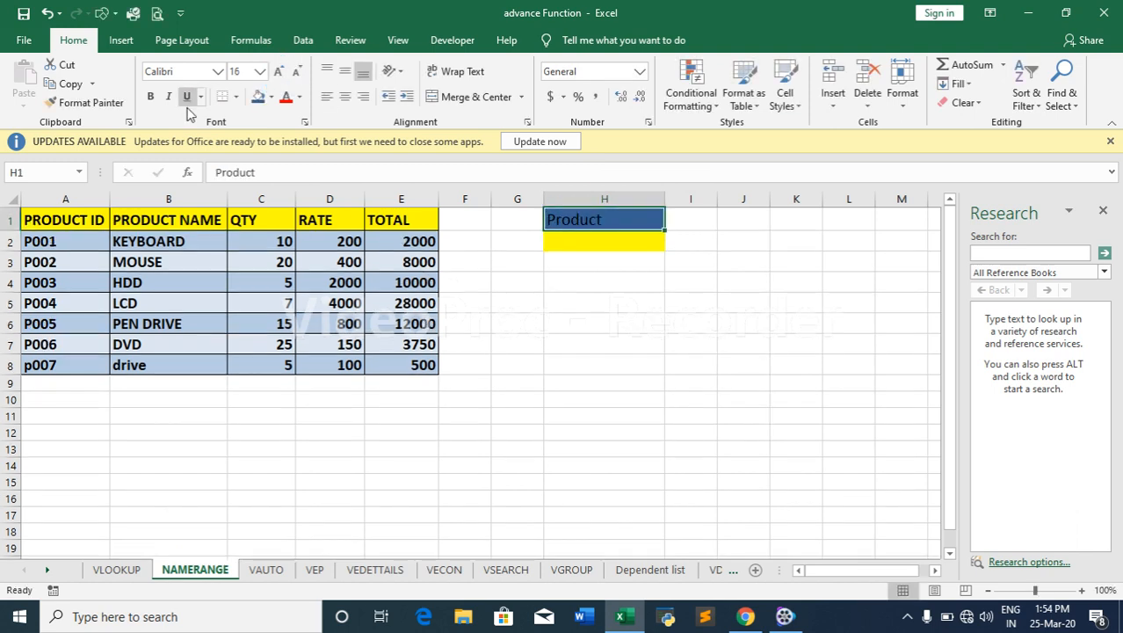
left_click(152, 103)
- Start a data validation rule for cell H2 that allows a List
left_click(597, 244)
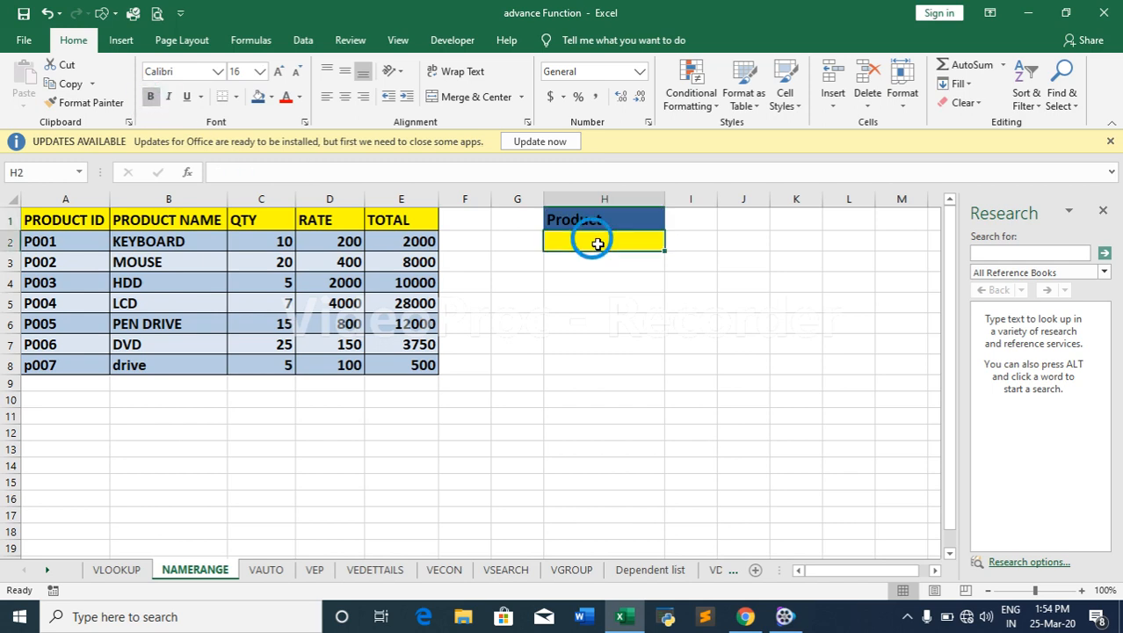
left_click(303, 41)
left_click(714, 102)
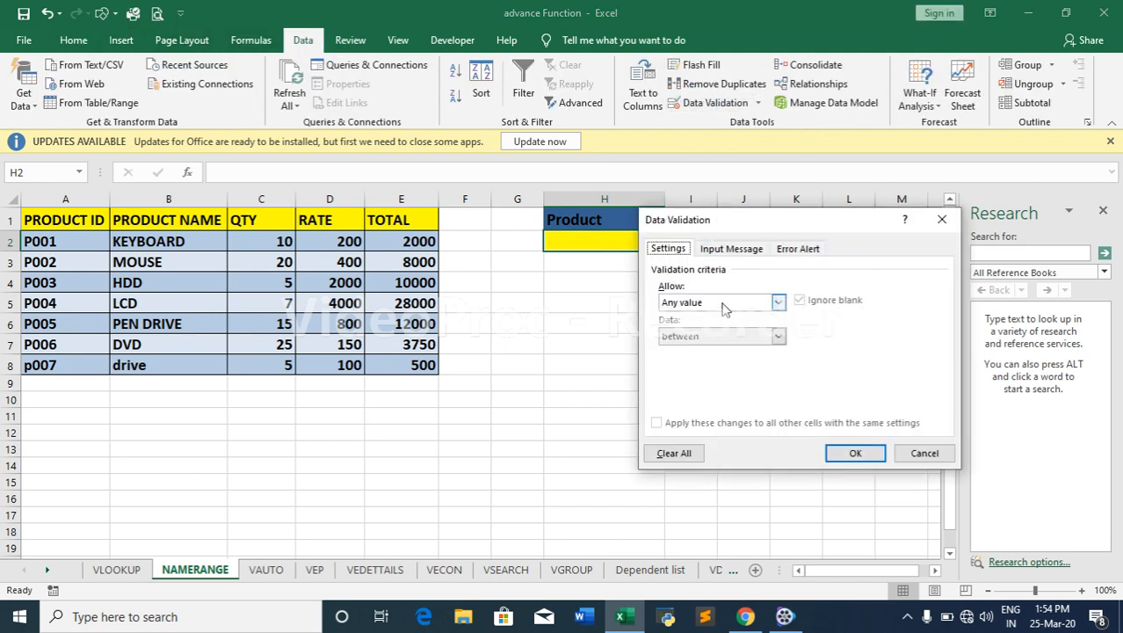
left_click(723, 304)
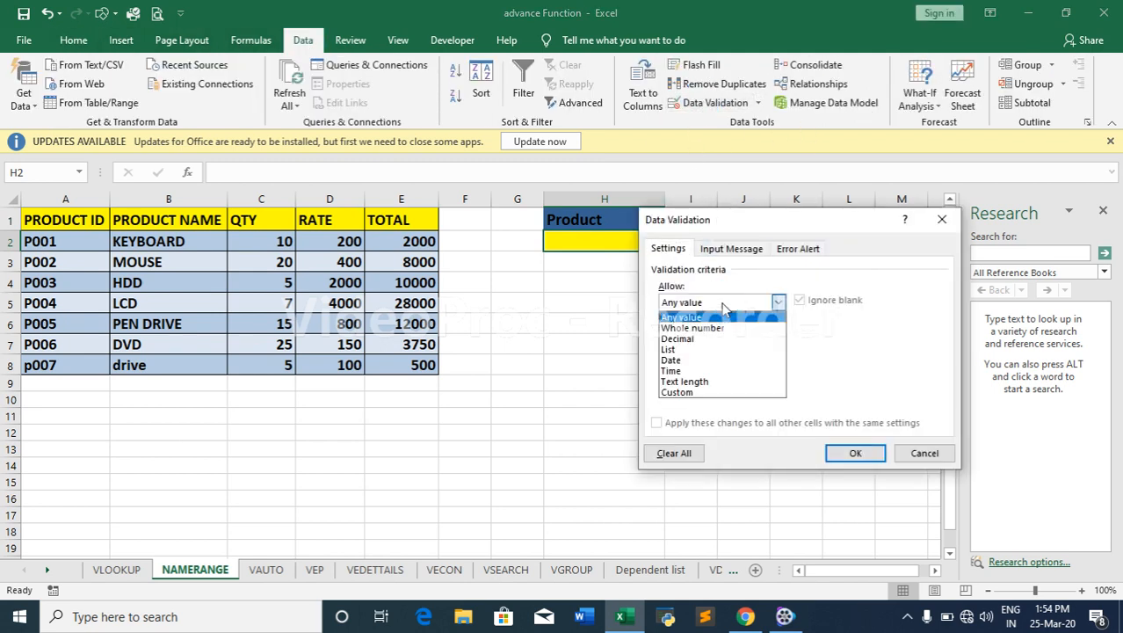
left_click(691, 350)
left_click(690, 369)
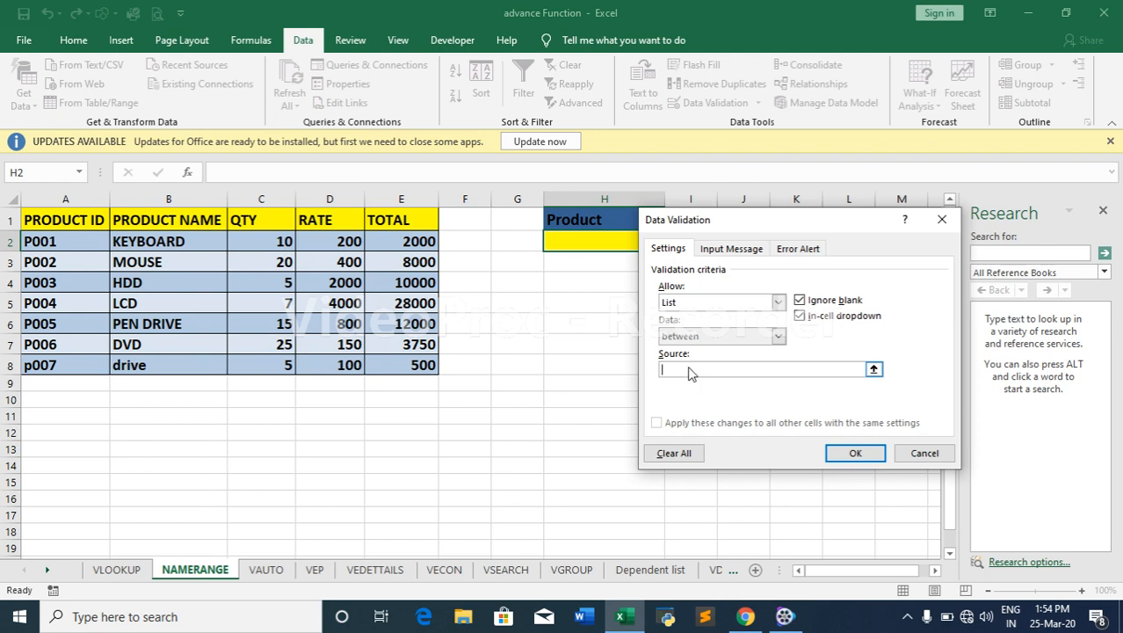
- Set the list source to the named range productn and apply the validation rule to H2
key("F3")
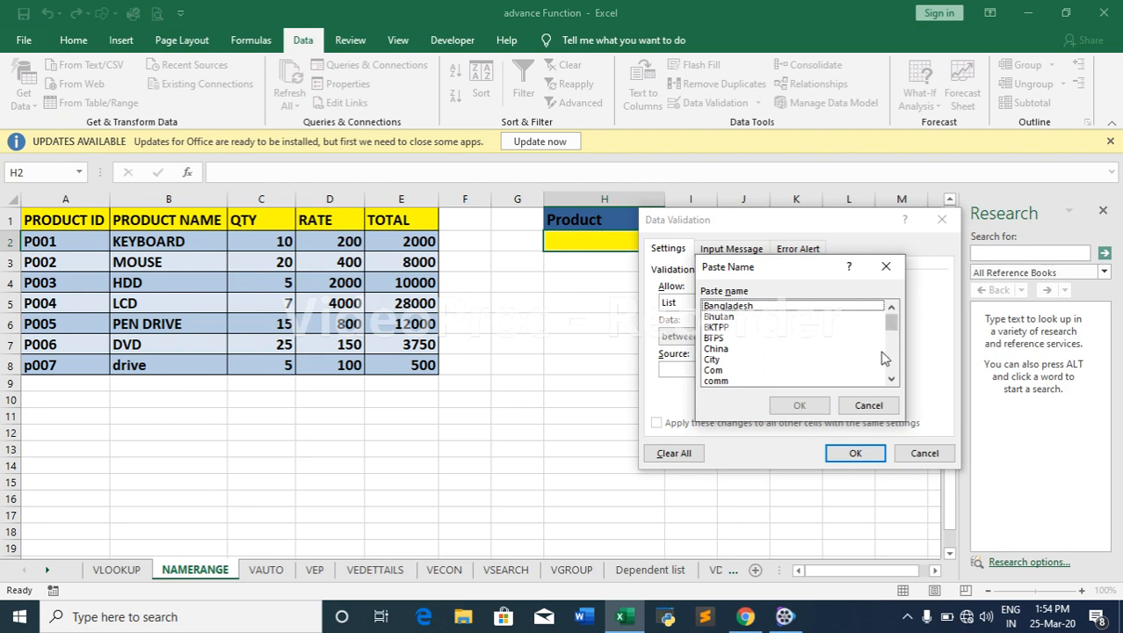
left_click(726, 330)
key("p")
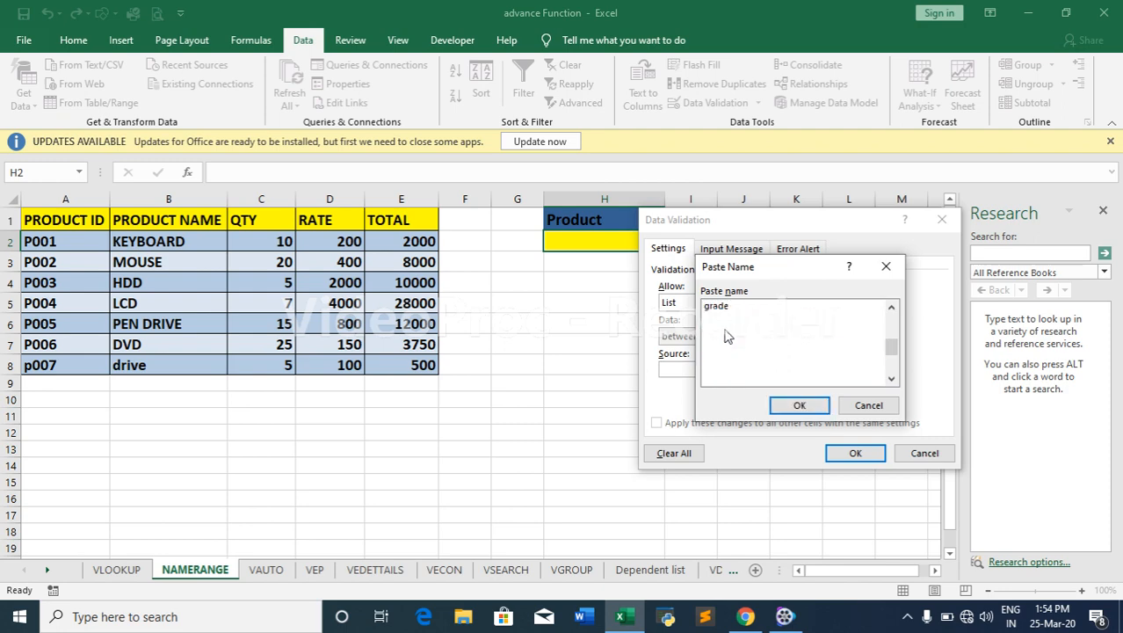
left_click(891, 378)
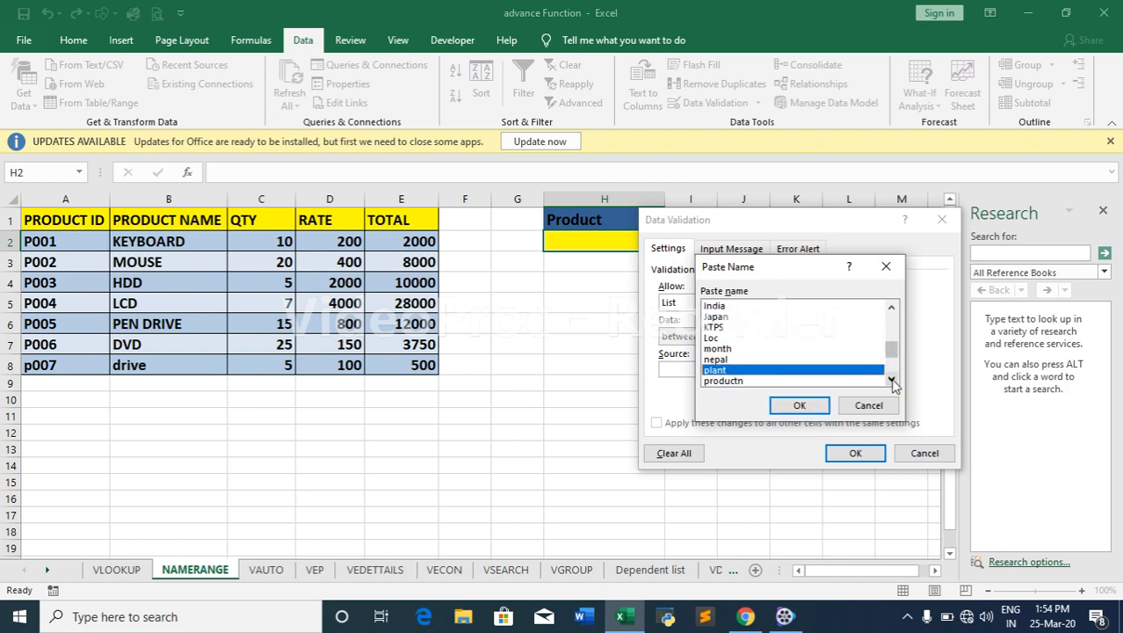
left_click(747, 382)
left_click(797, 406)
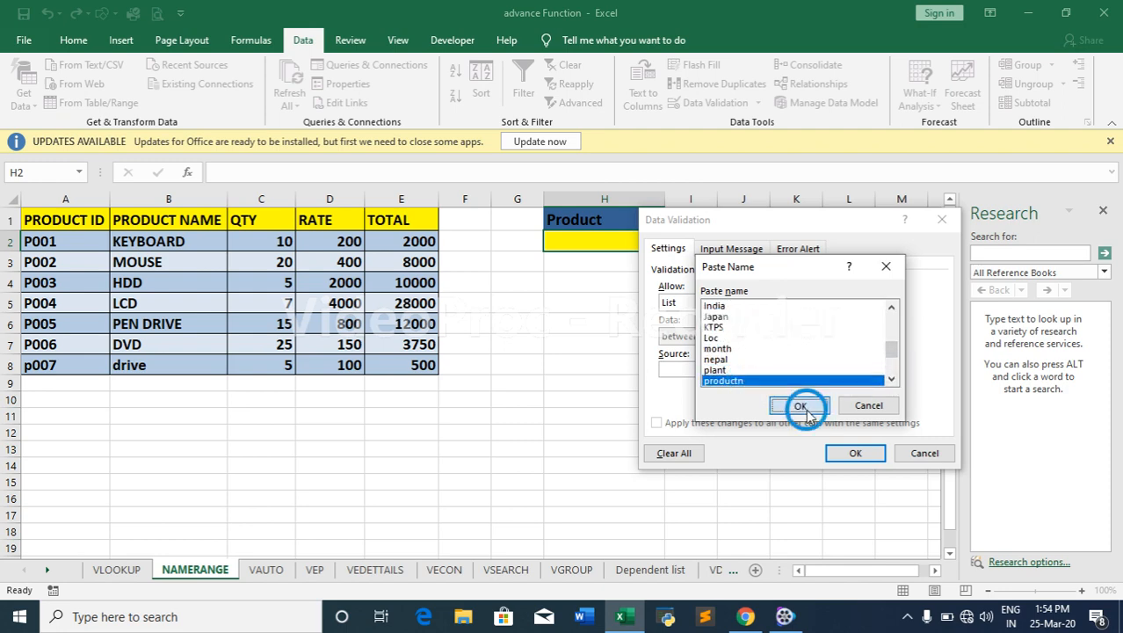
left_click(853, 453)
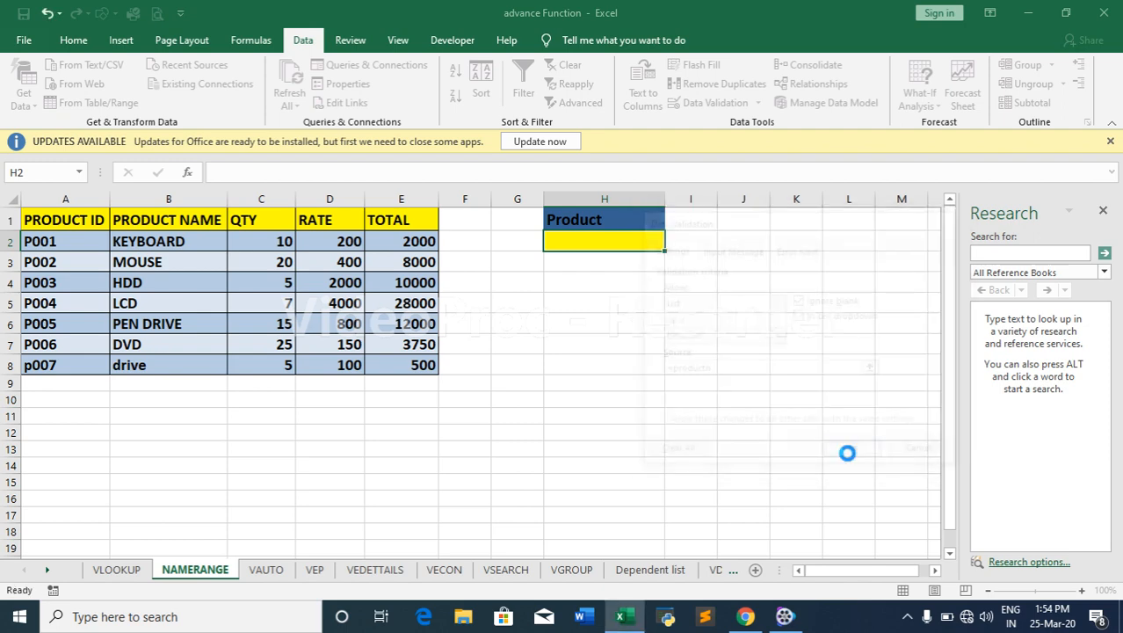
- Check the product drop-down list in cell H2 and choose KEYBOARD from it
left_click(628, 325)
left_click(624, 240)
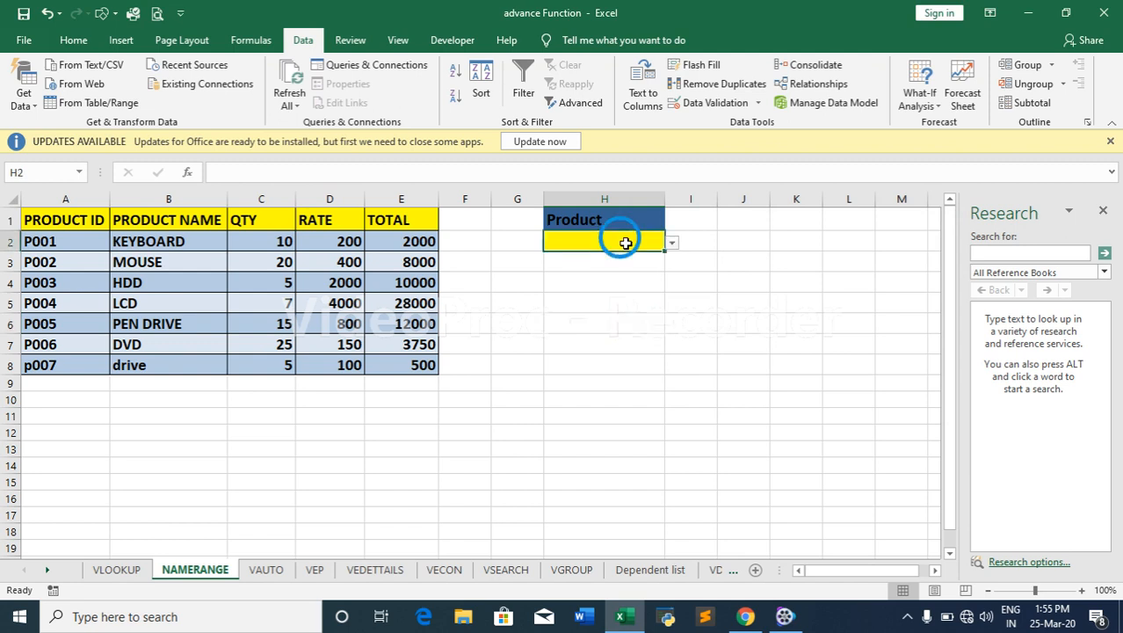
left_click(671, 242)
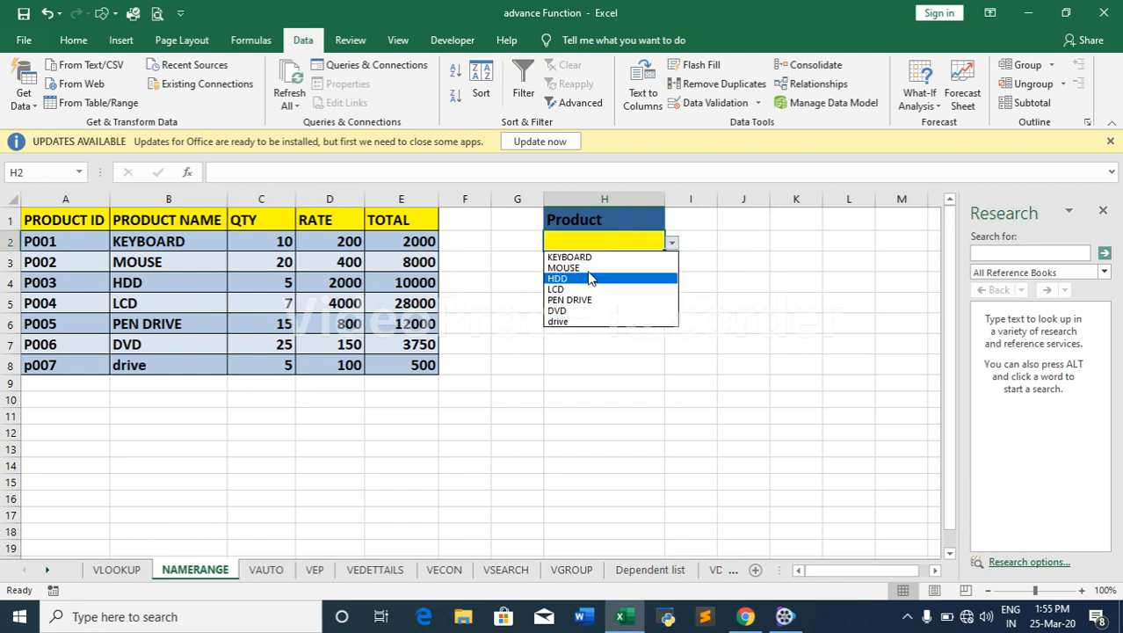
left_click(692, 227)
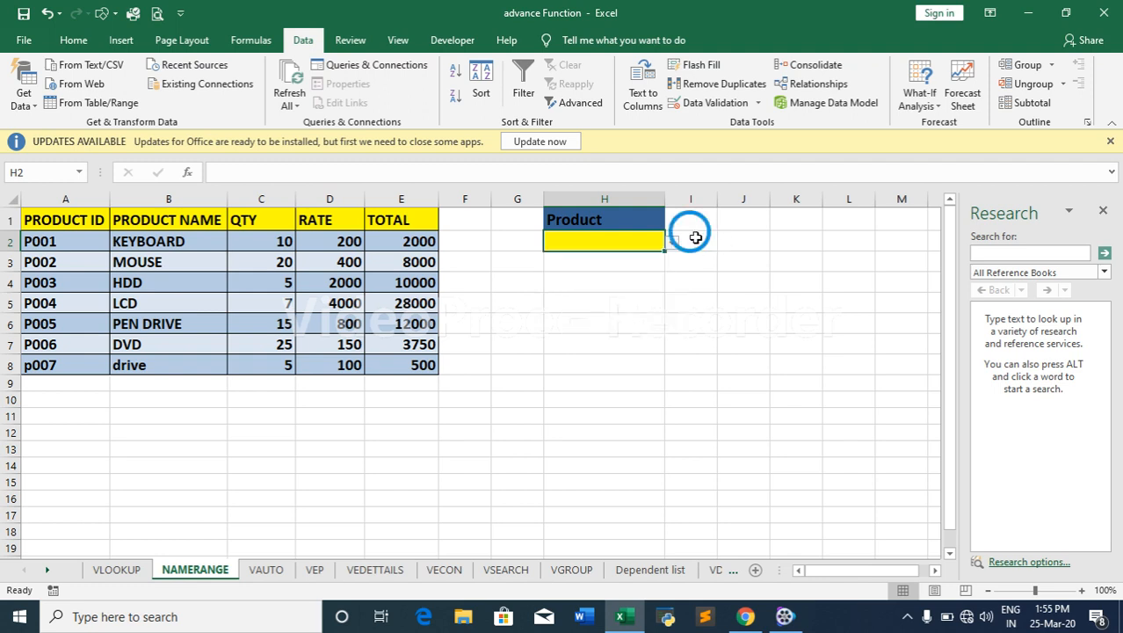
left_click(604, 282)
left_click(625, 243)
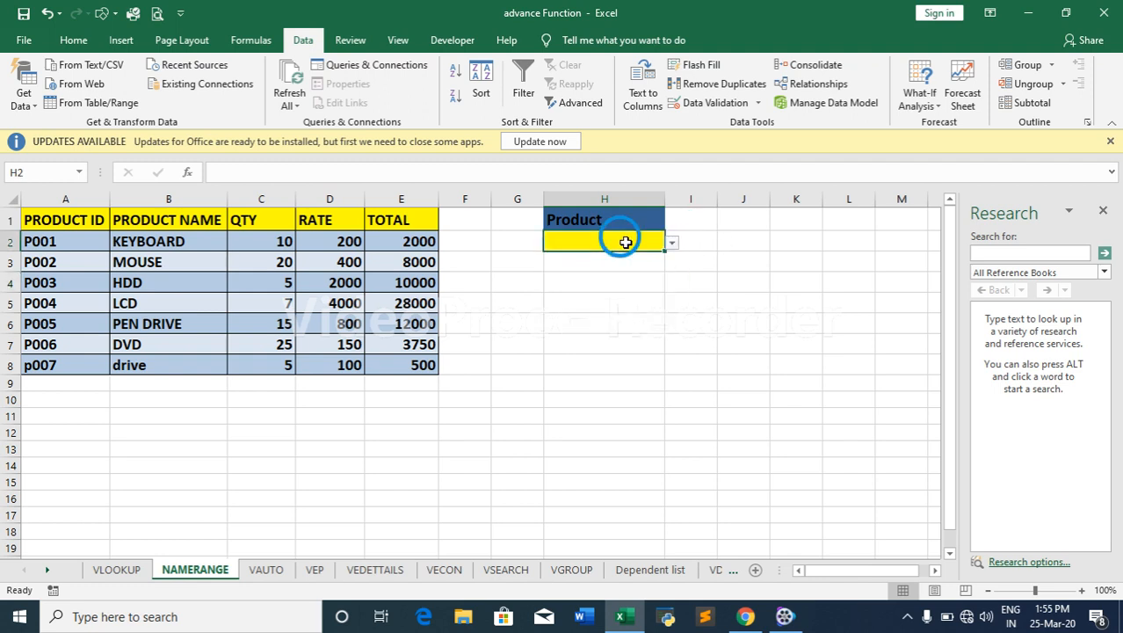
left_click(673, 242)
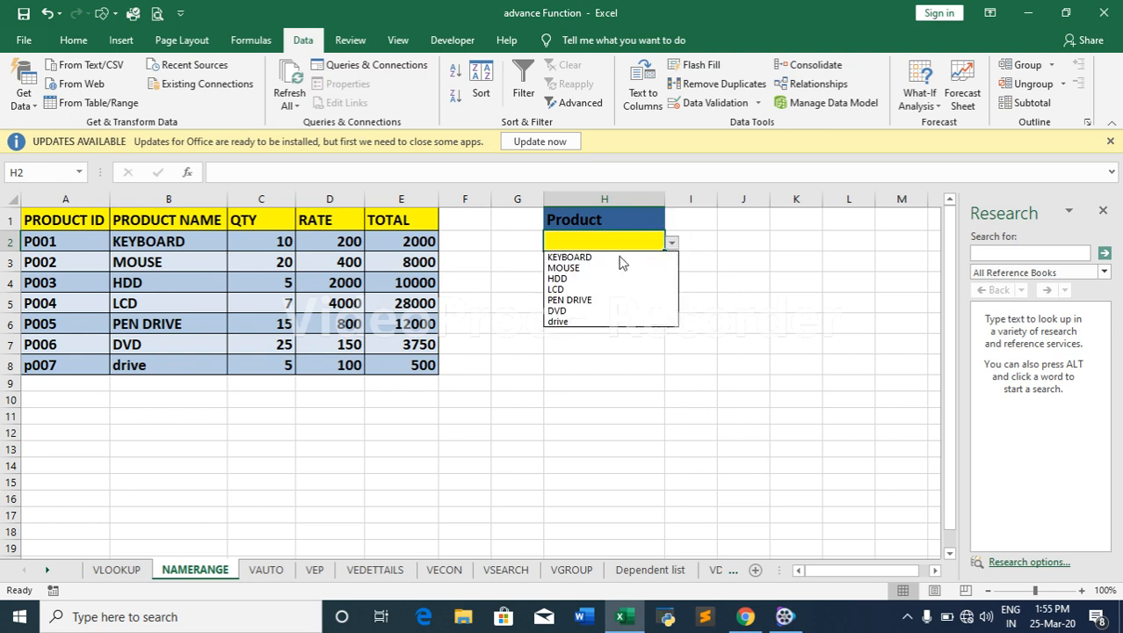
left_click(593, 258)
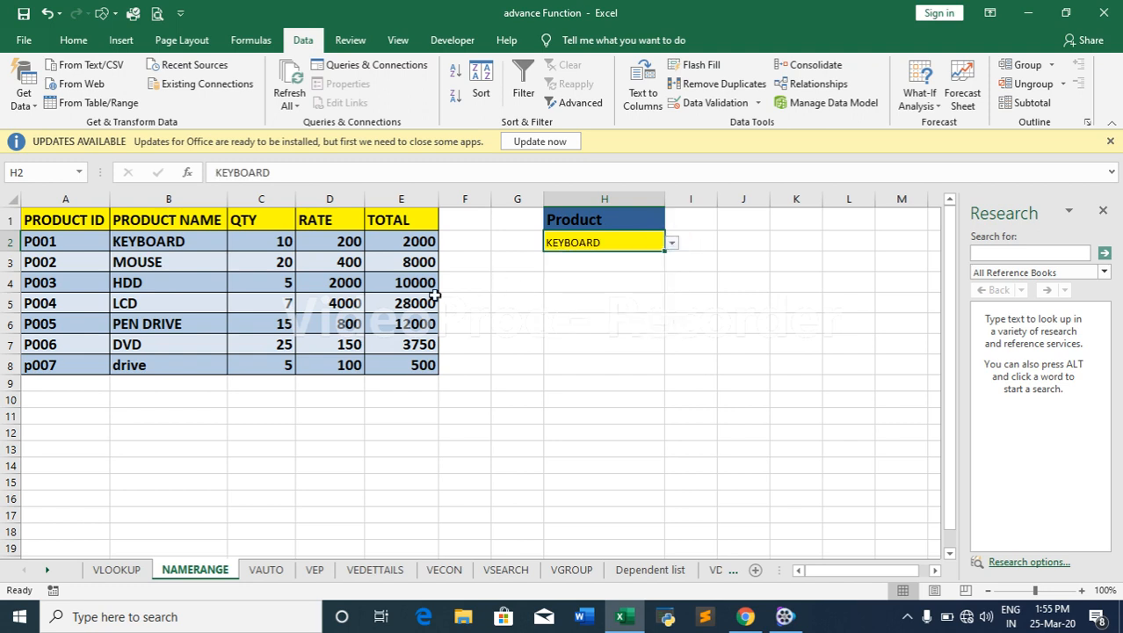
- Add product P008 LAPTOP in row 9 with quantity 10 and rate 5000
left_click(67, 383)
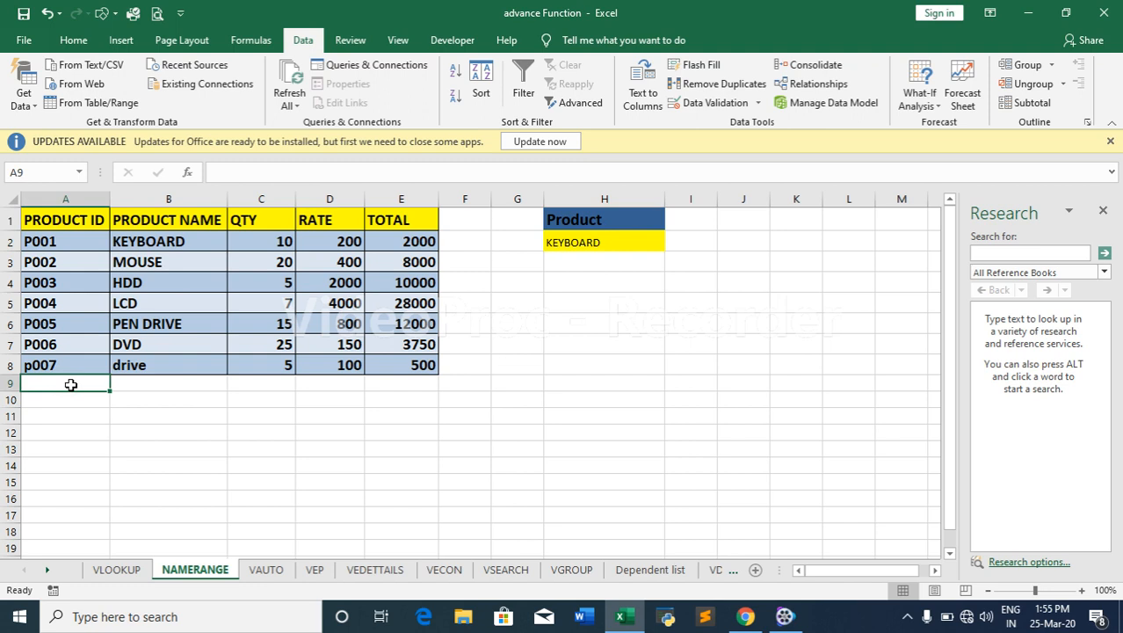
type("P008")
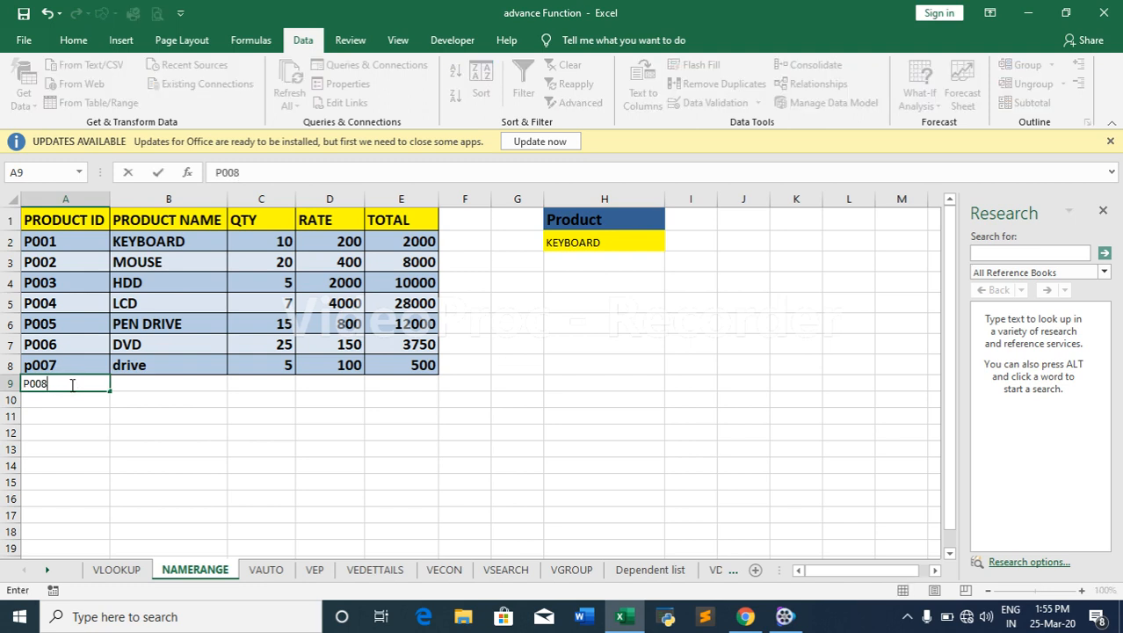
key("Tab")
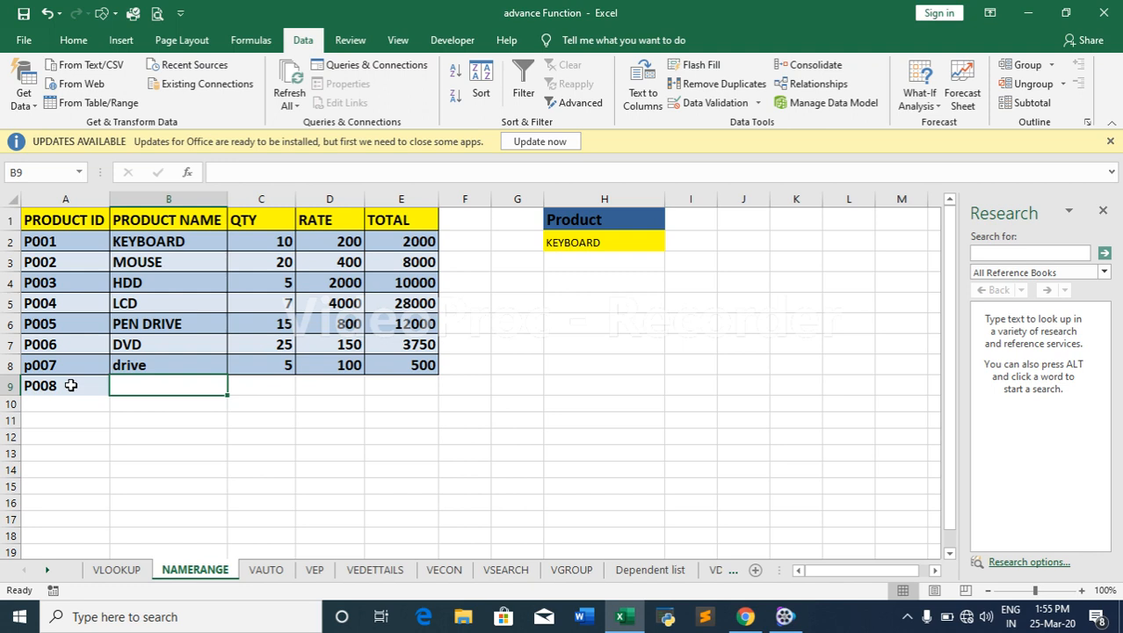
type("l")
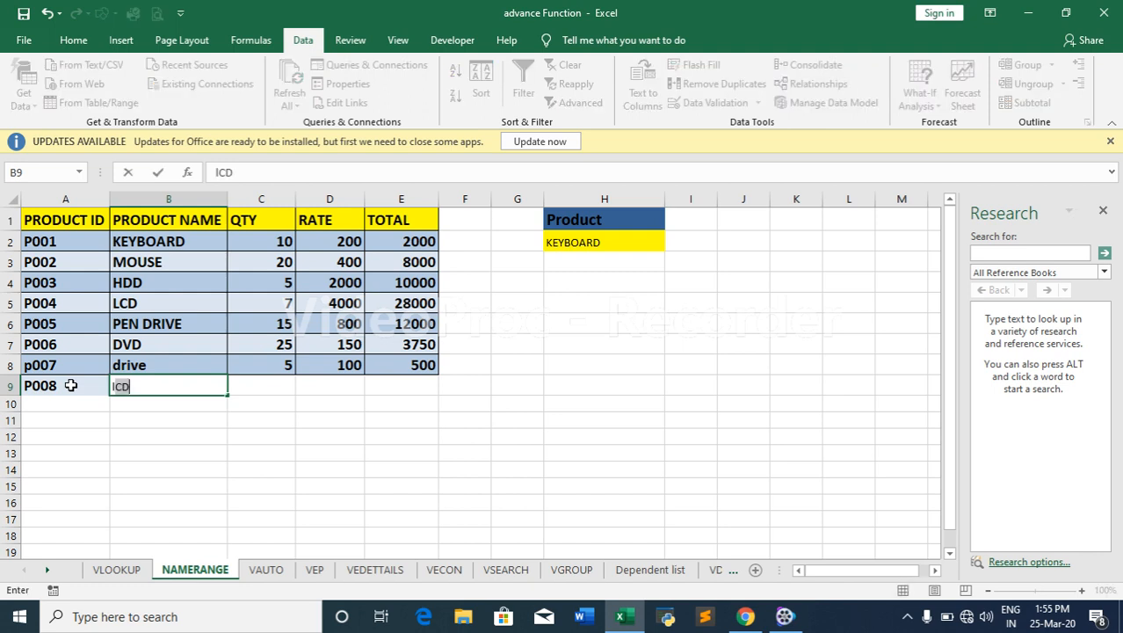
key("BackSpace")
key("BackSpace")
type("LAPTOP")
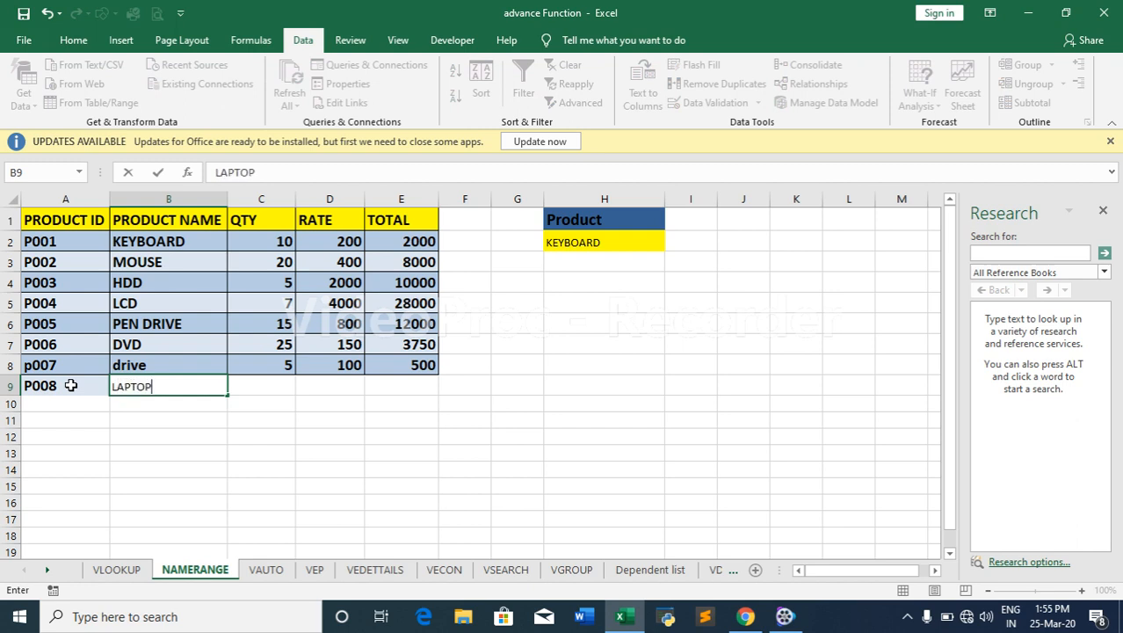
key("Tab")
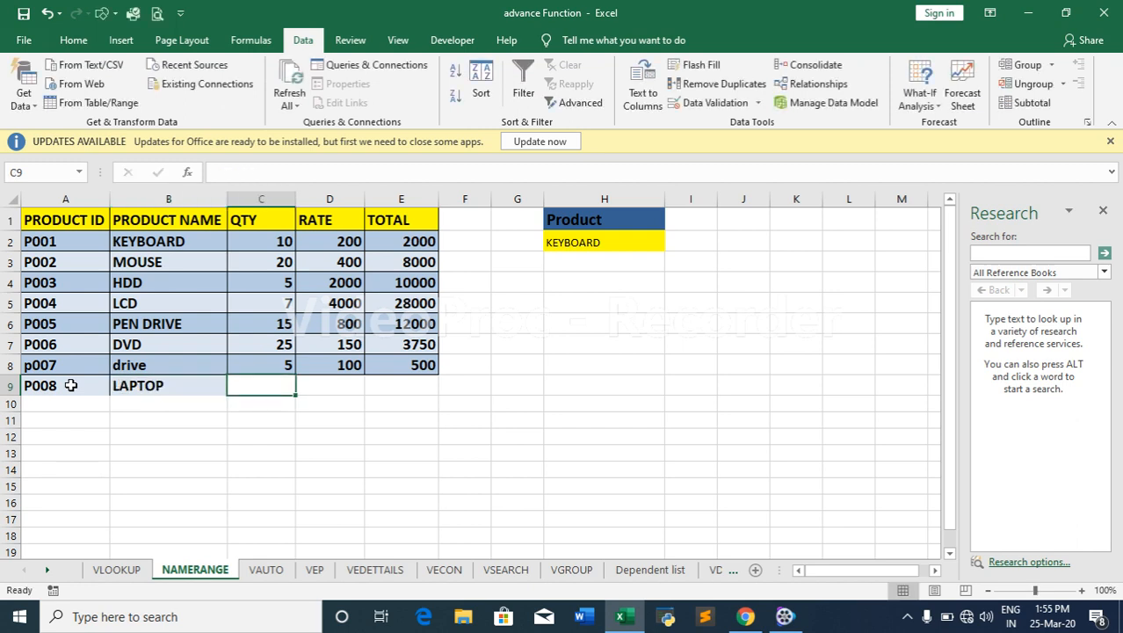
type("10")
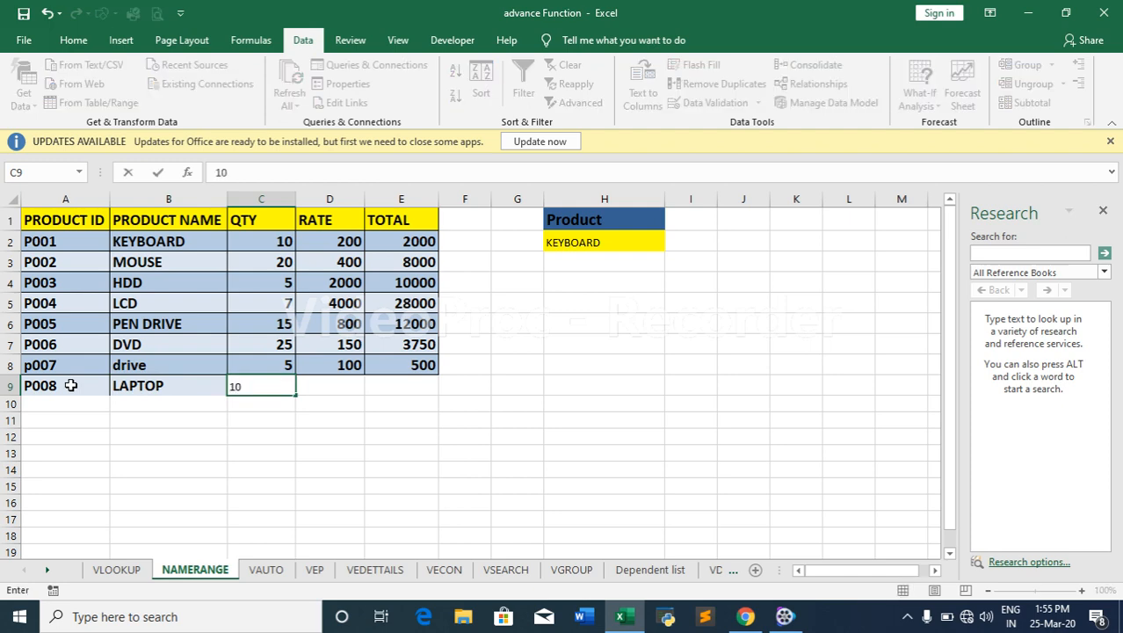
key("Tab")
type("5000")
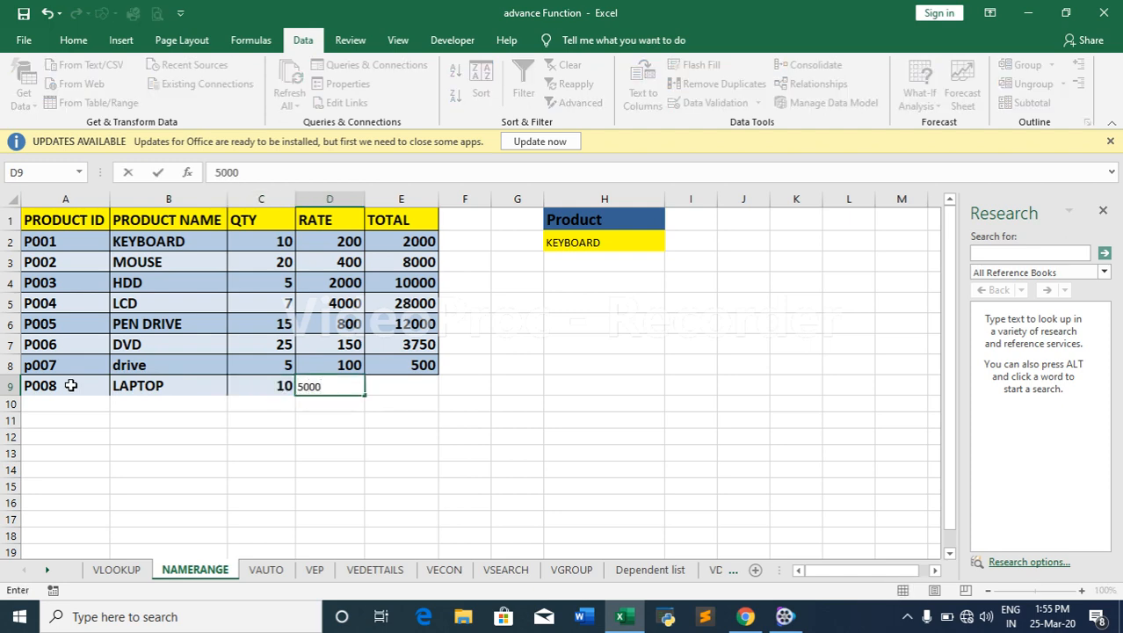
key("Tab")
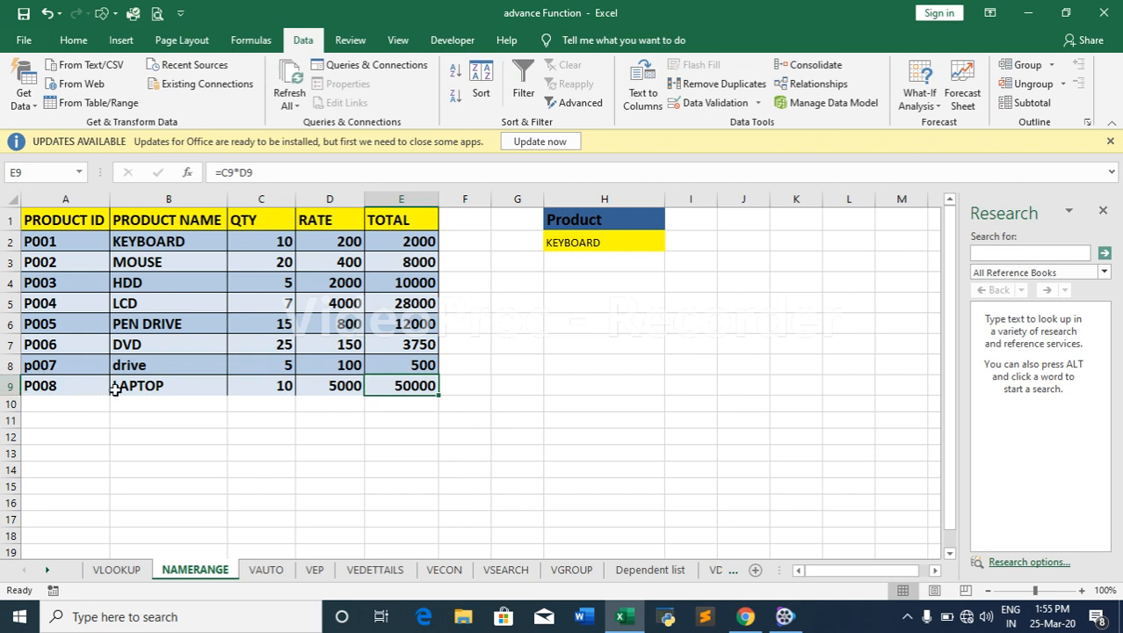
- Check whether the product drop-down list in H2 includes the LAPTOP entry from B9
left_click(114, 389)
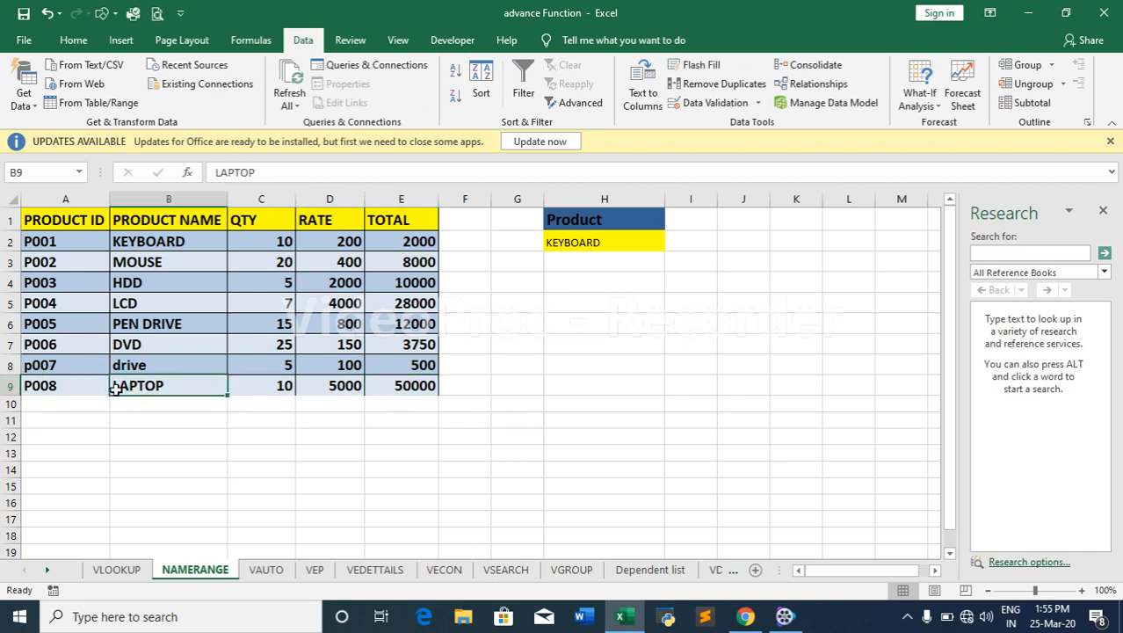
left_click(610, 245)
left_click(672, 245)
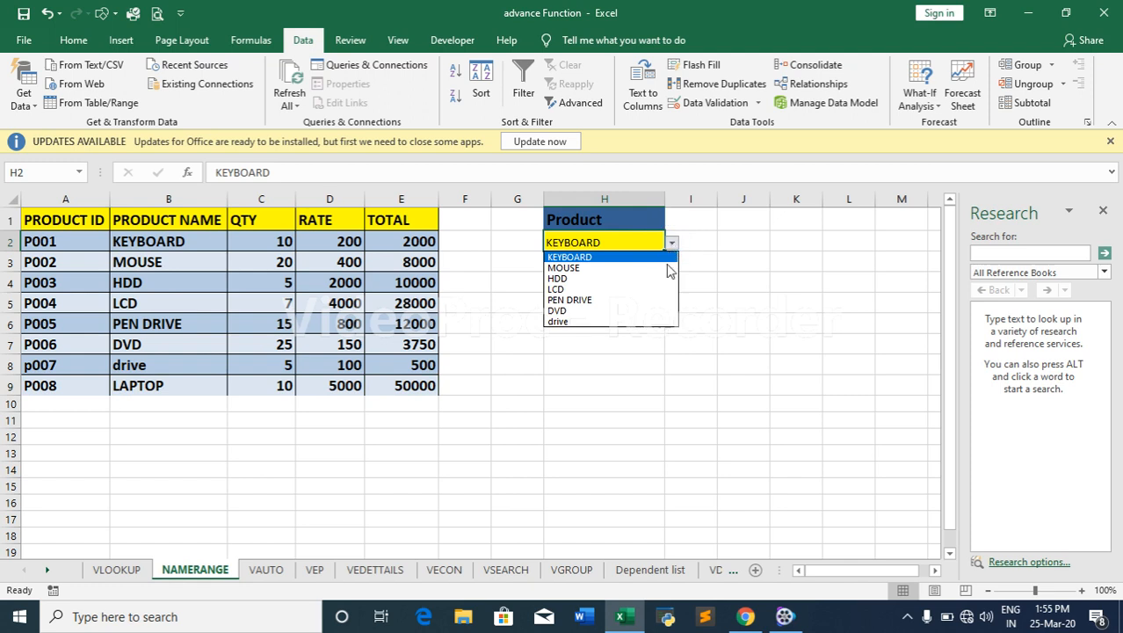
left_click(644, 341)
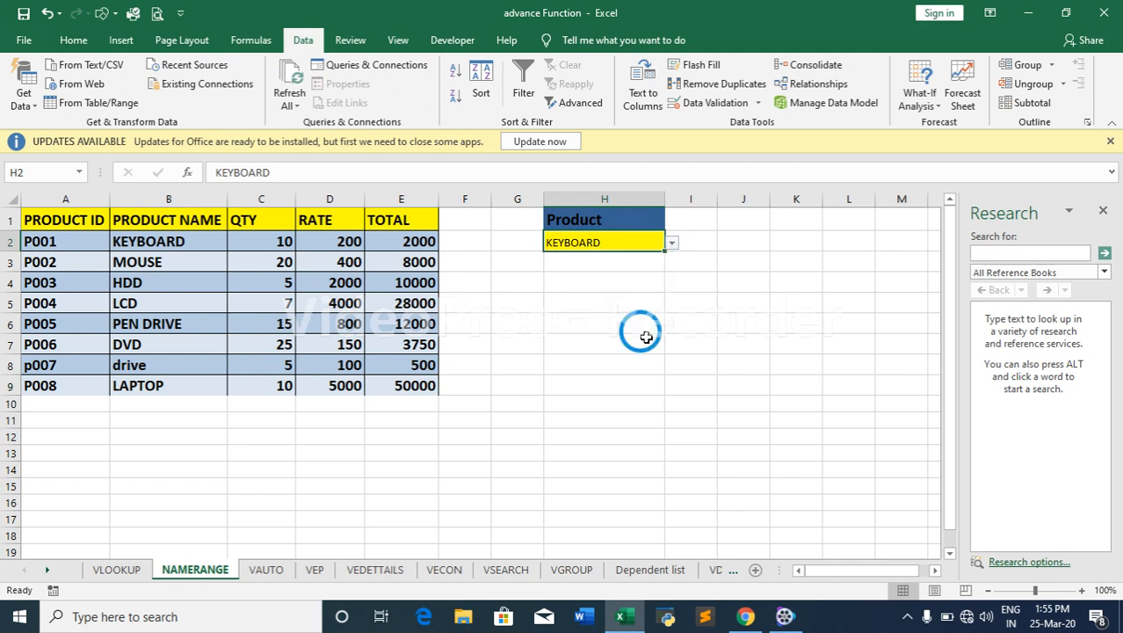
left_click(581, 347)
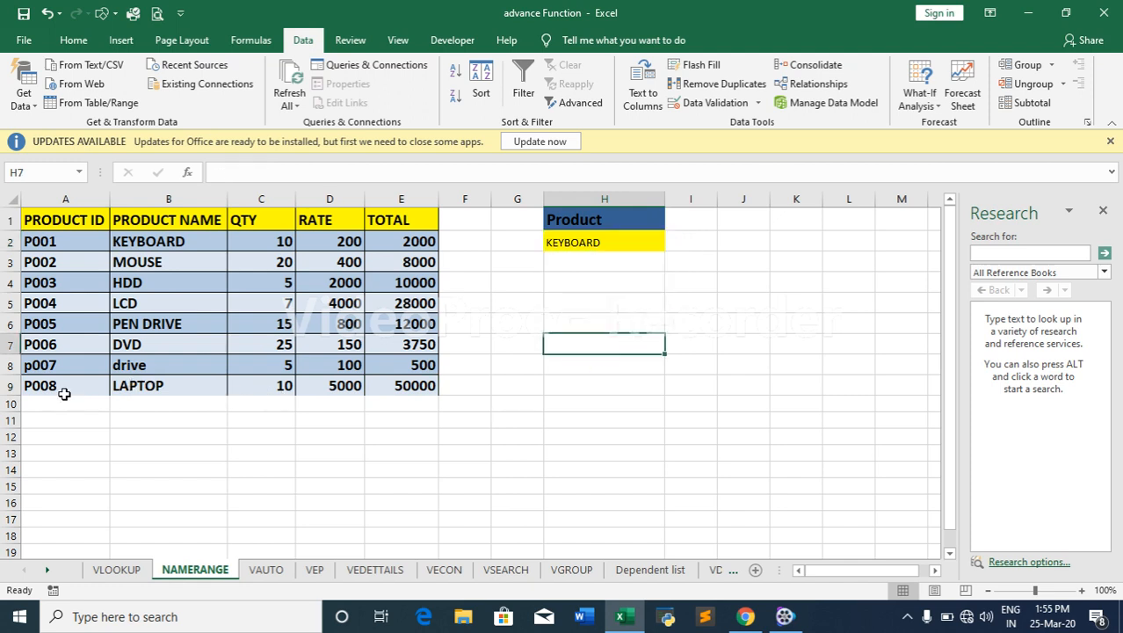
left_click(477, 367)
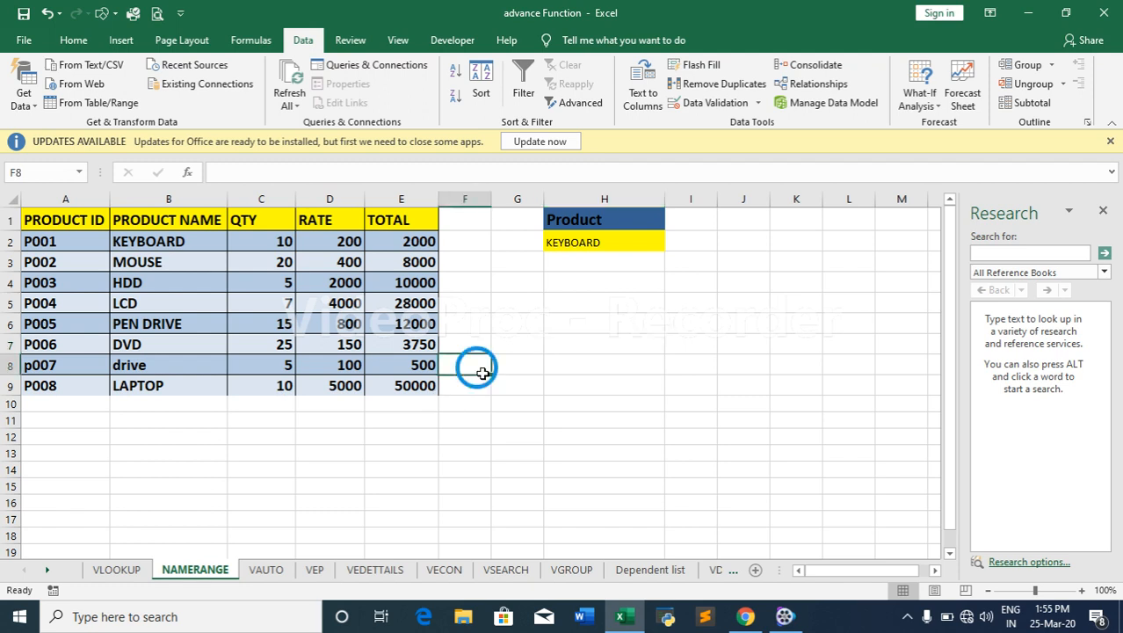
- Convert the product data in A1:E9 into a table with headers
left_click(46, 219)
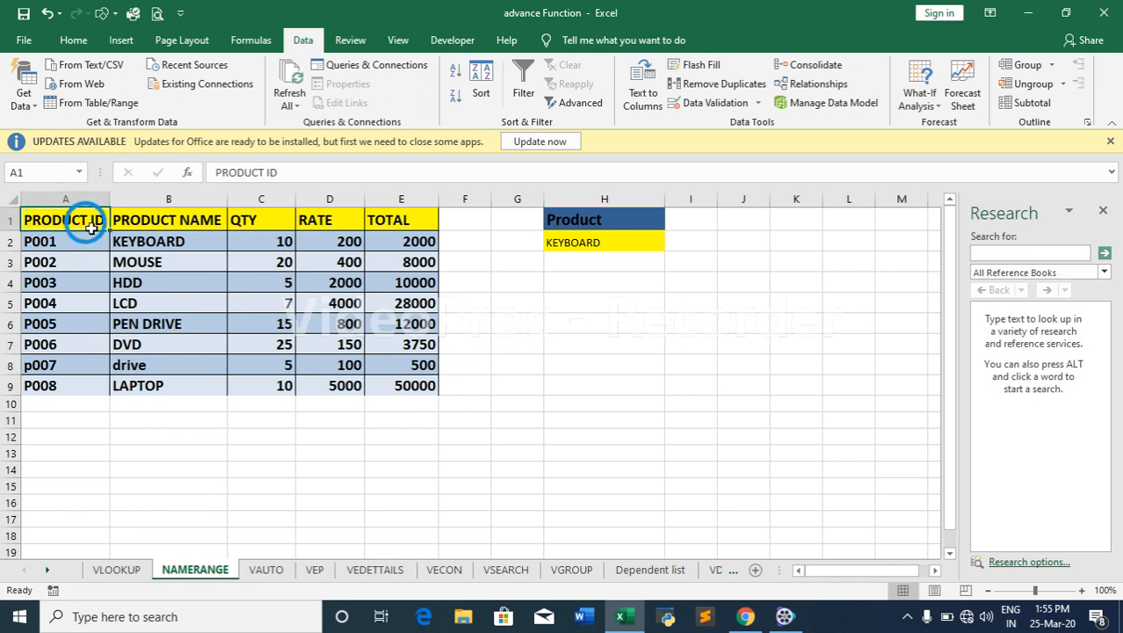
left_click(155, 263)
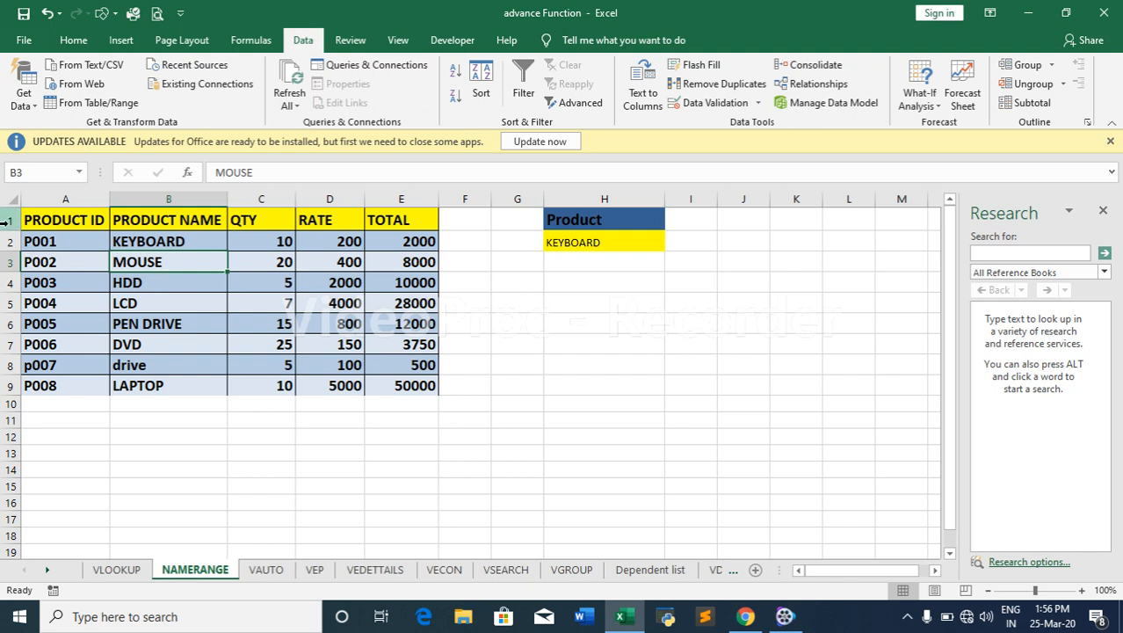
left_click_drag(31, 219, 425, 385)
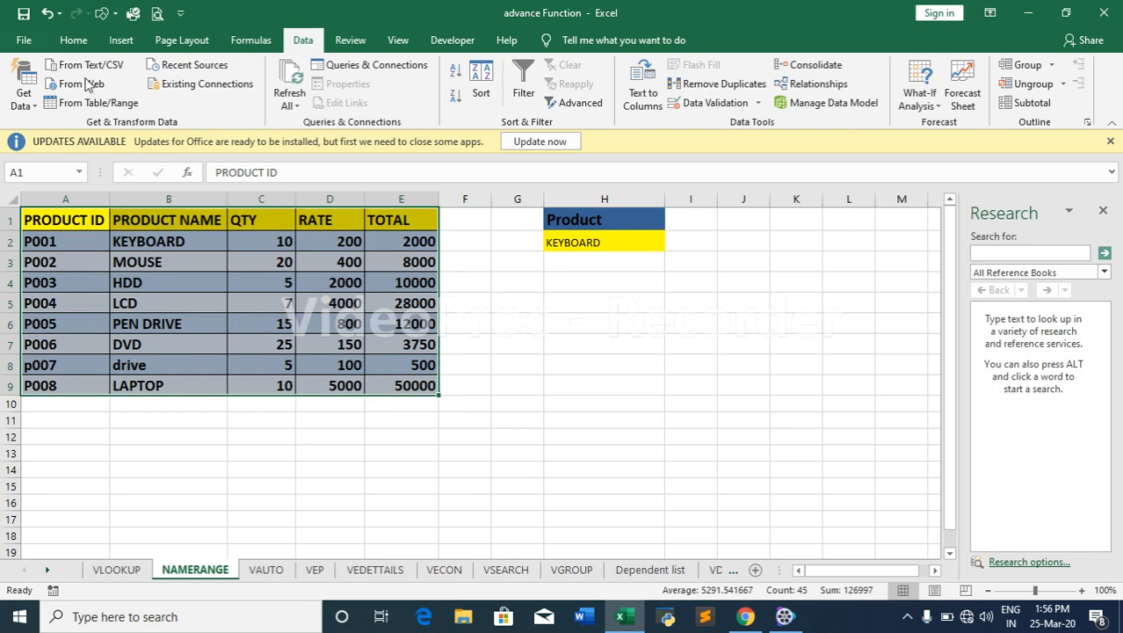
left_click(76, 44)
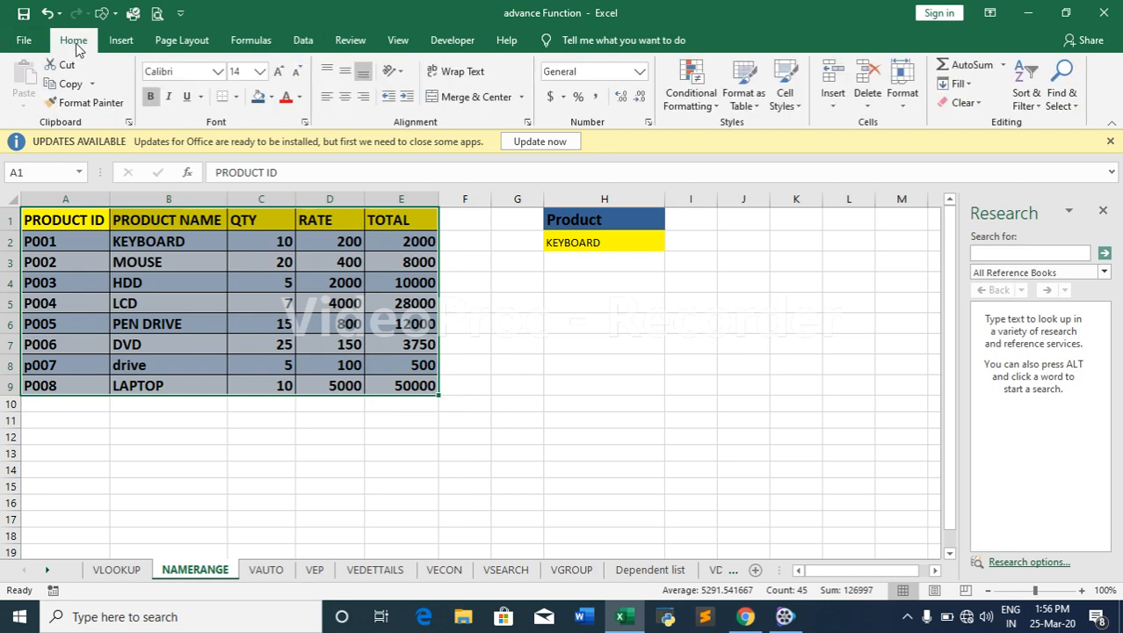
left_click(122, 41)
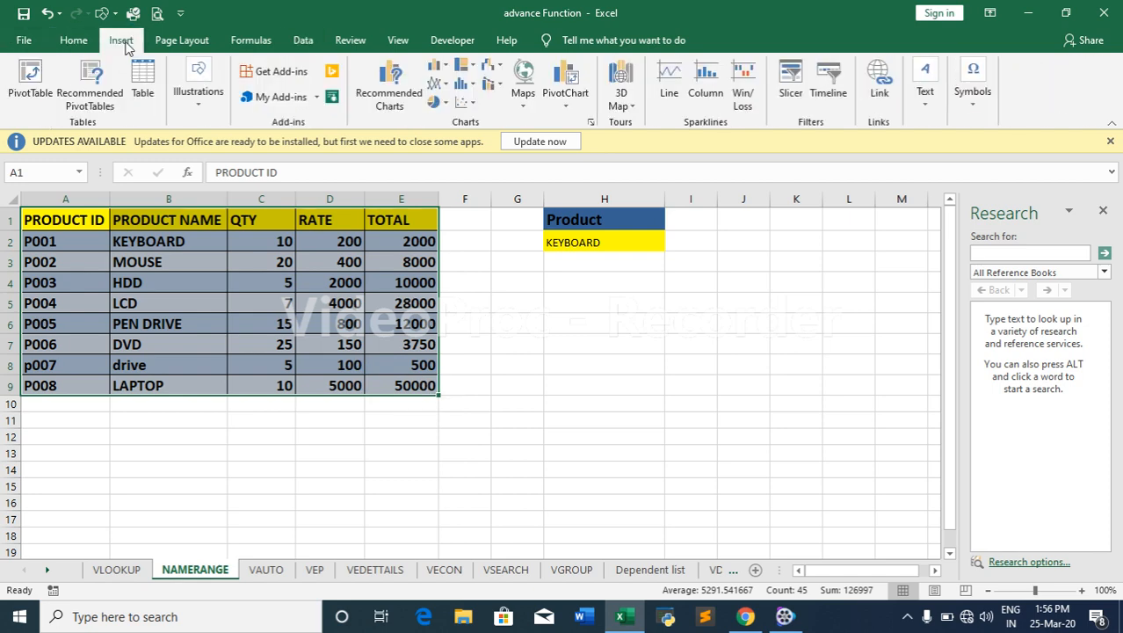
left_click(141, 85)
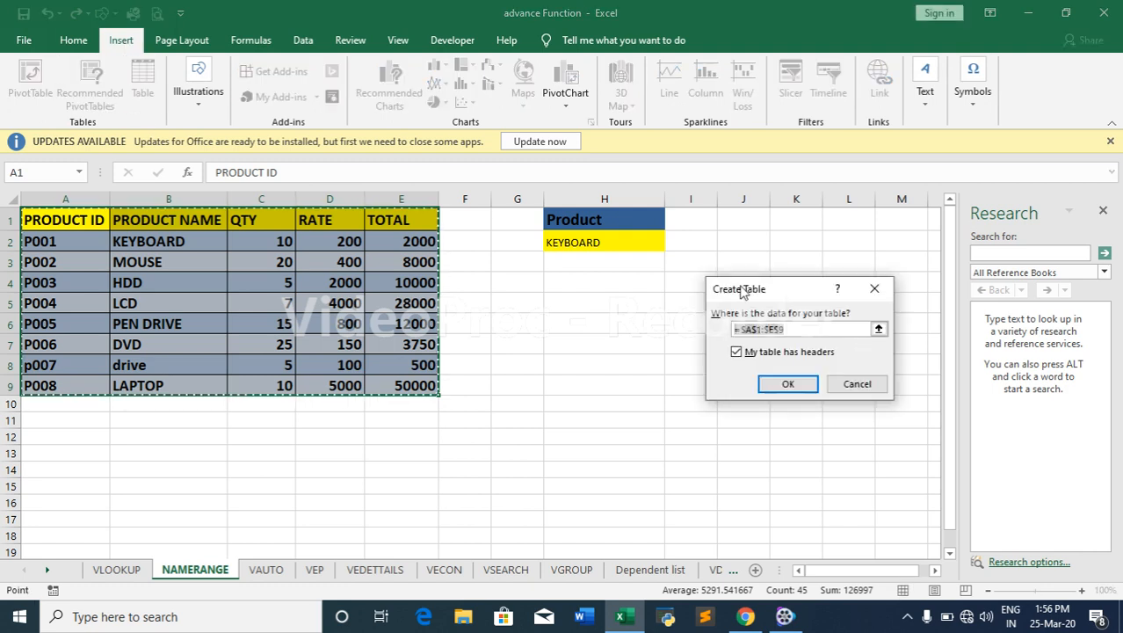
left_click(789, 384)
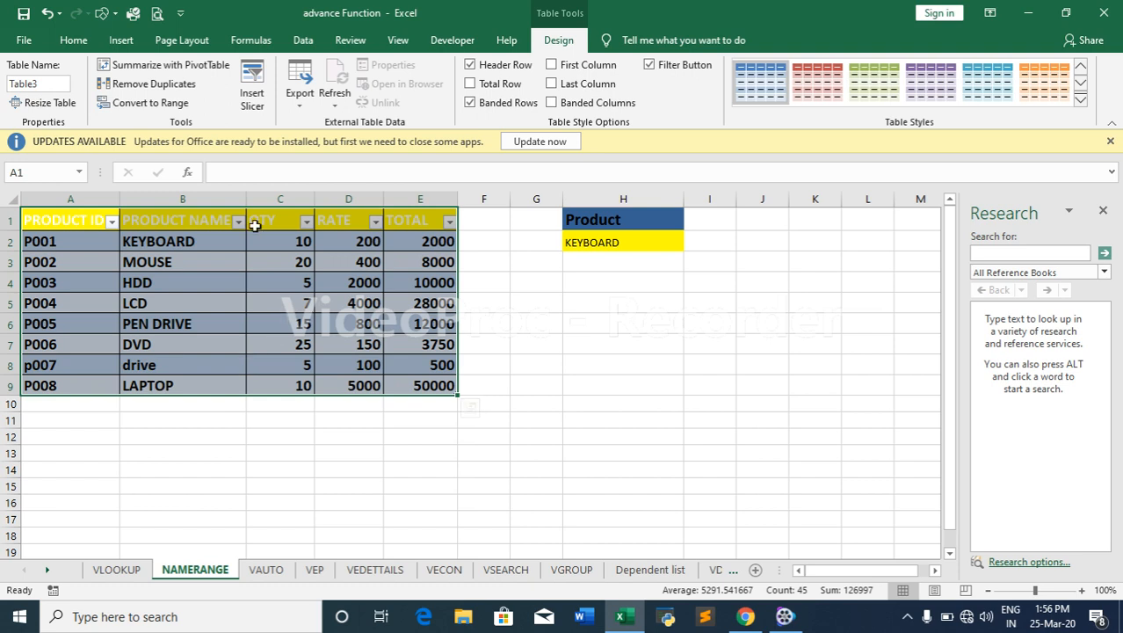
- Convert the product table in A1:E9 back to a normal range
left_click(148, 103)
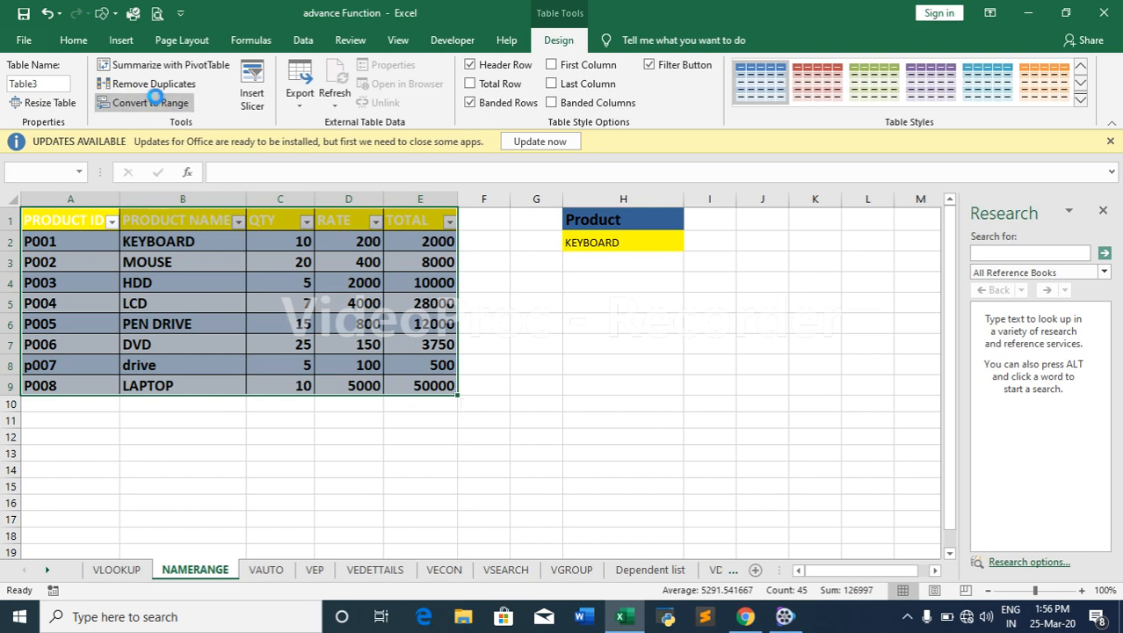
left_click(537, 357)
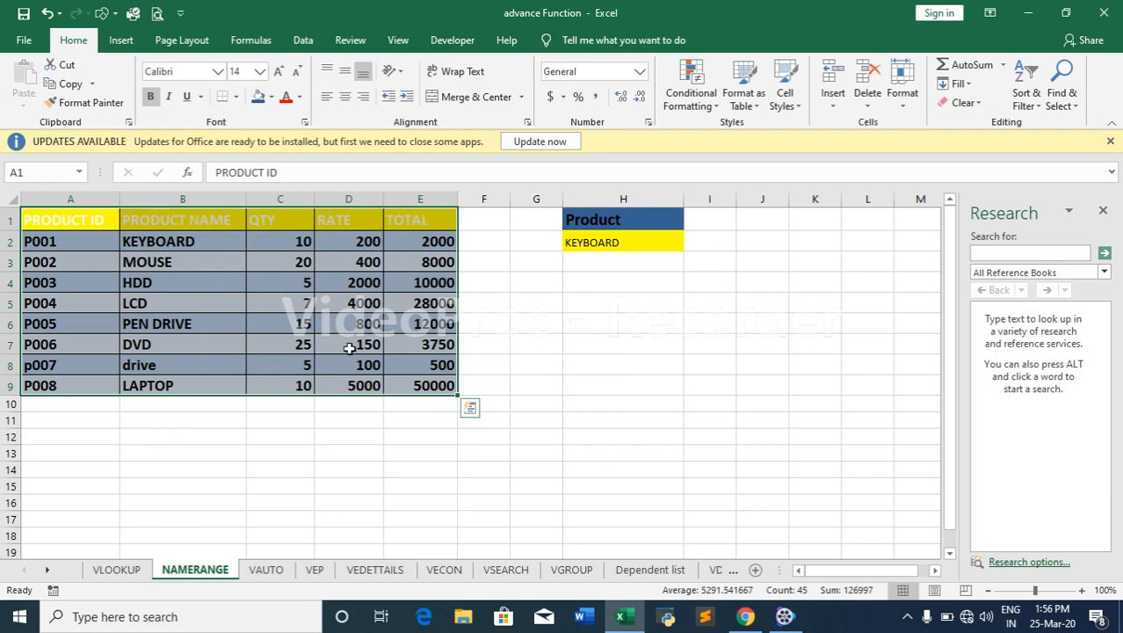
left_click(490, 298)
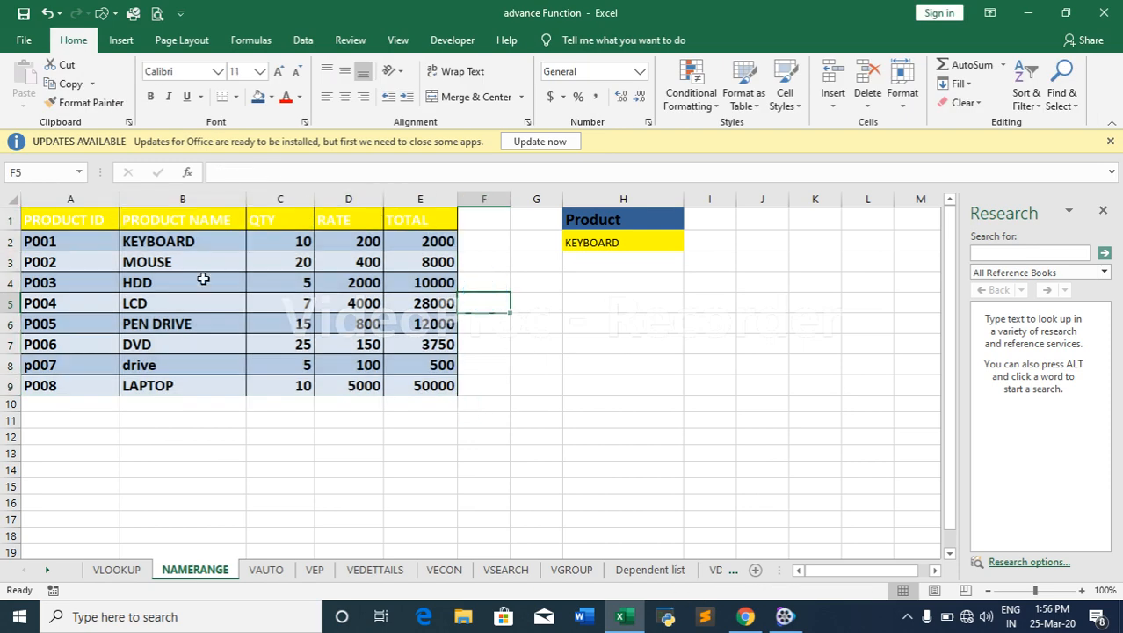
- Create a table with headers from only the PRODUCT NAME column, B1:B9
left_click(167, 220)
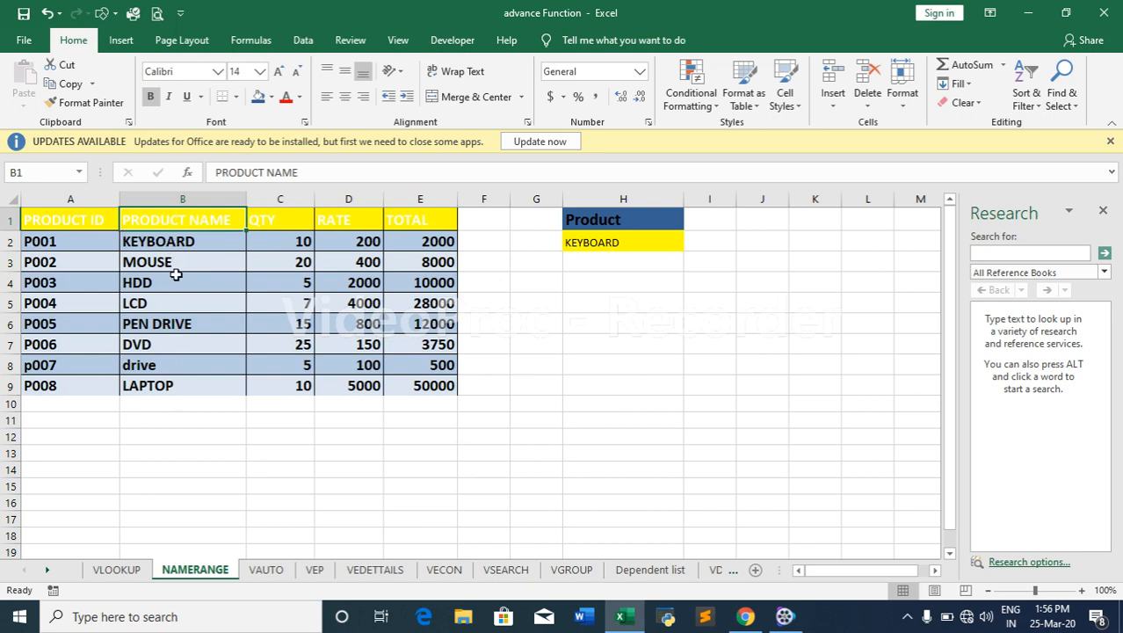
left_click_drag(170, 220, 174, 385)
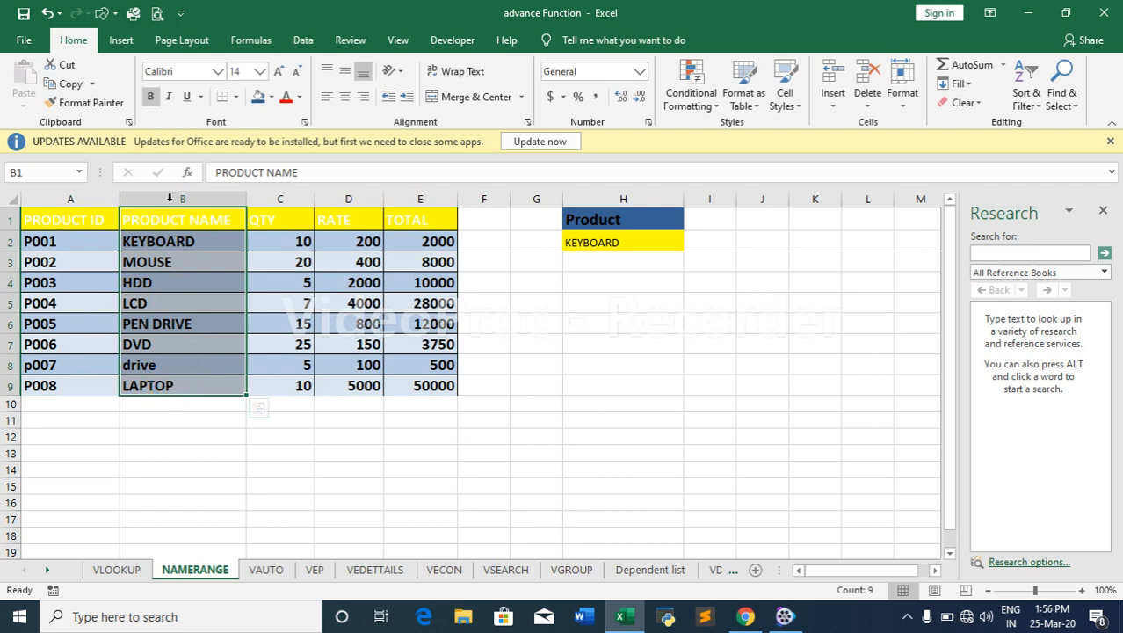
left_click(120, 40)
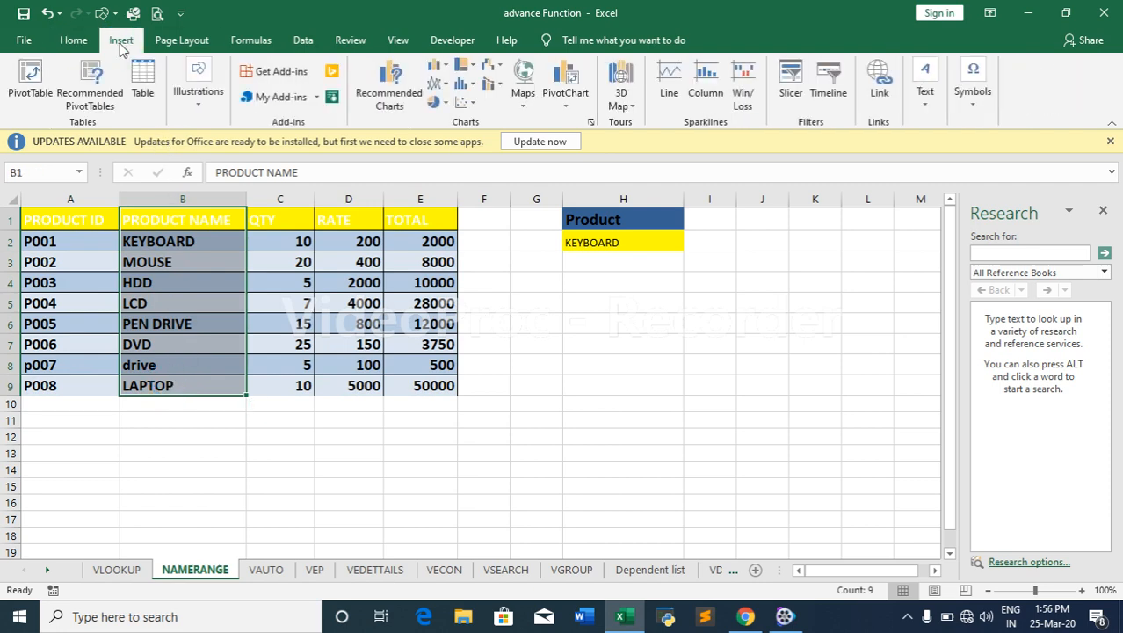
left_click(141, 85)
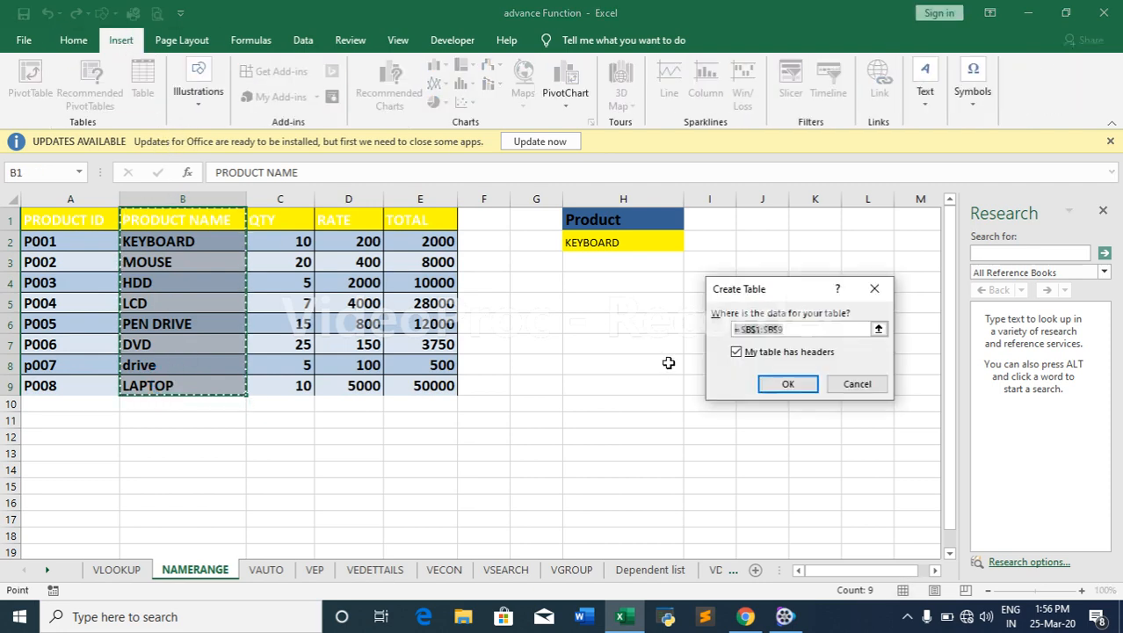
left_click(785, 386)
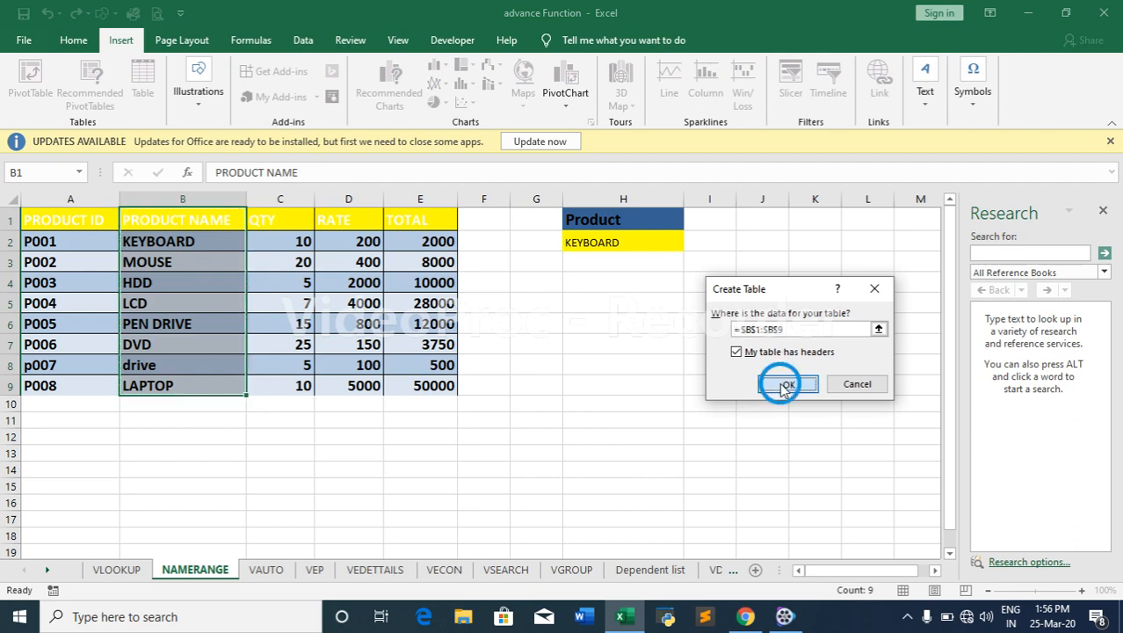
left_click(746, 371)
- Enter the heading Product in H5 and fill cell H6 below it with dark blue
left_click(611, 303)
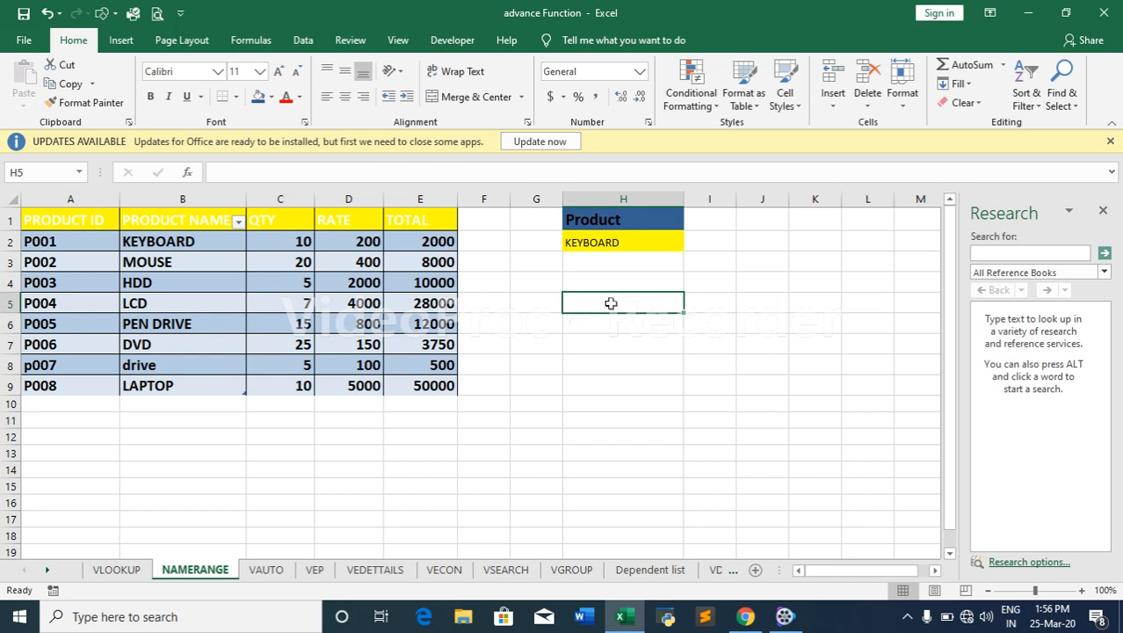
type("pROD")
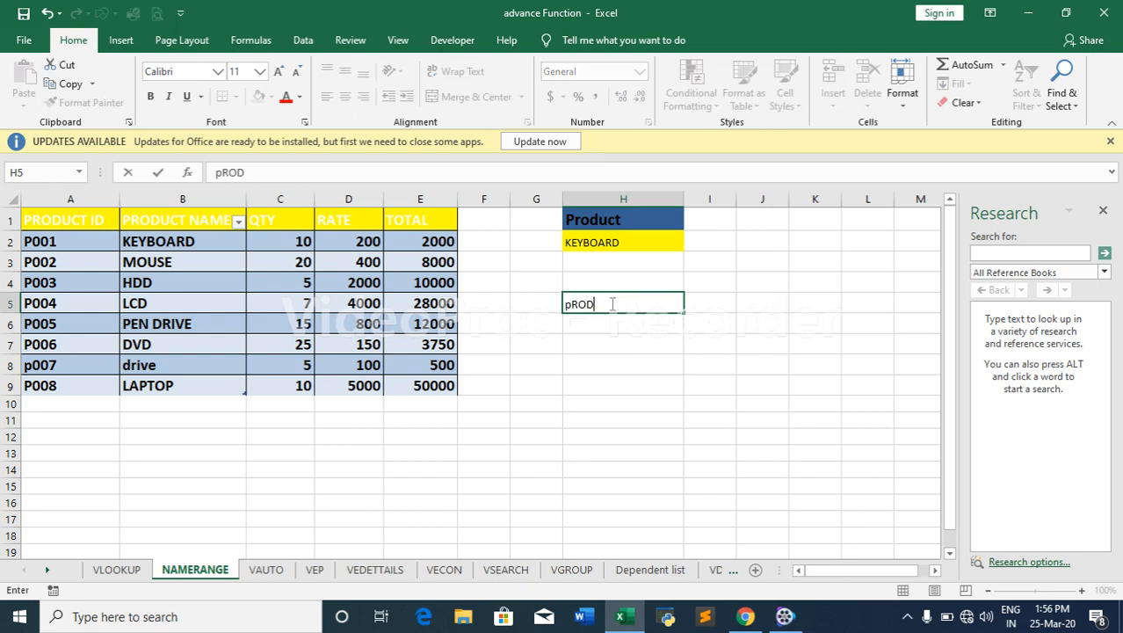
type("UCT")
key("Return")
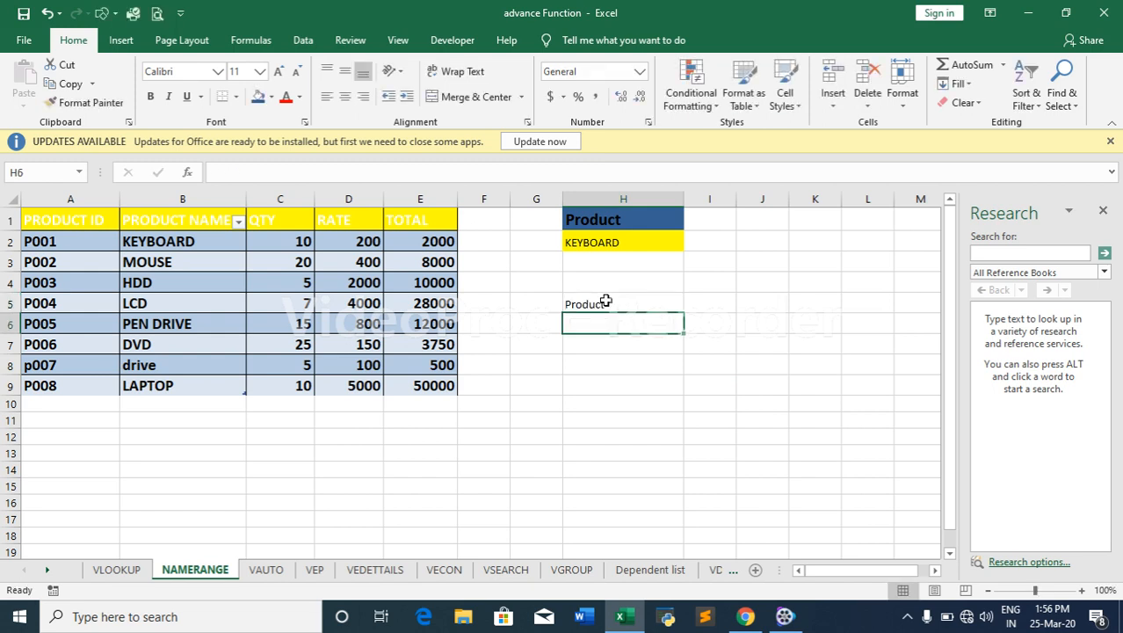
left_click(258, 96)
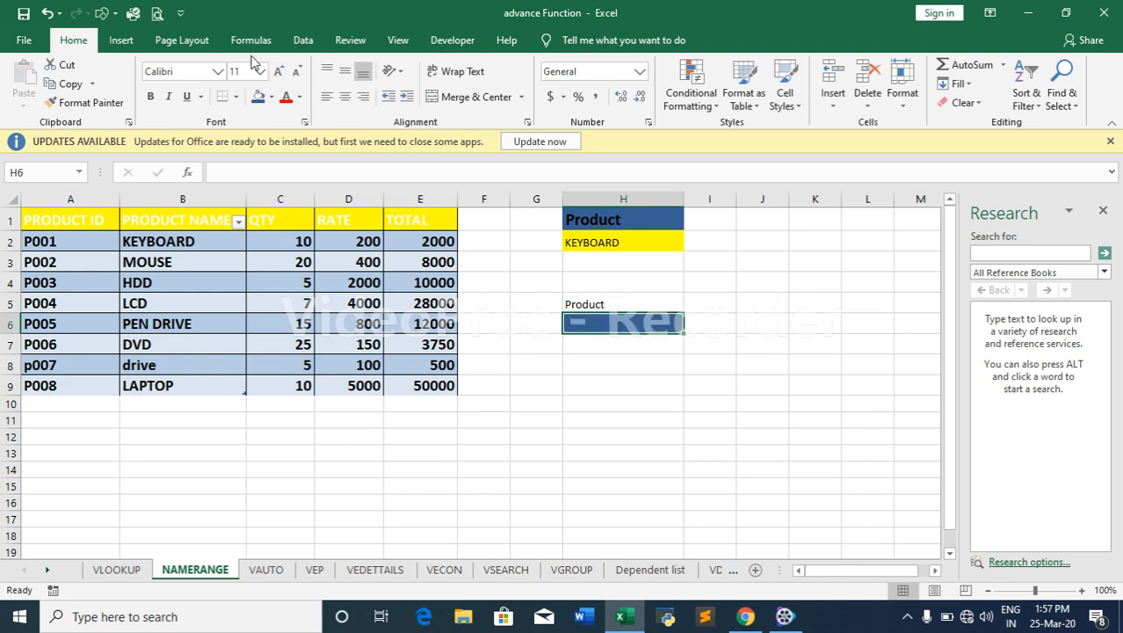
- Add list data validation to H6 with source =$B$2:$B$9 and choose LAPTOP from its drop-down
left_click(302, 40)
left_click(709, 103)
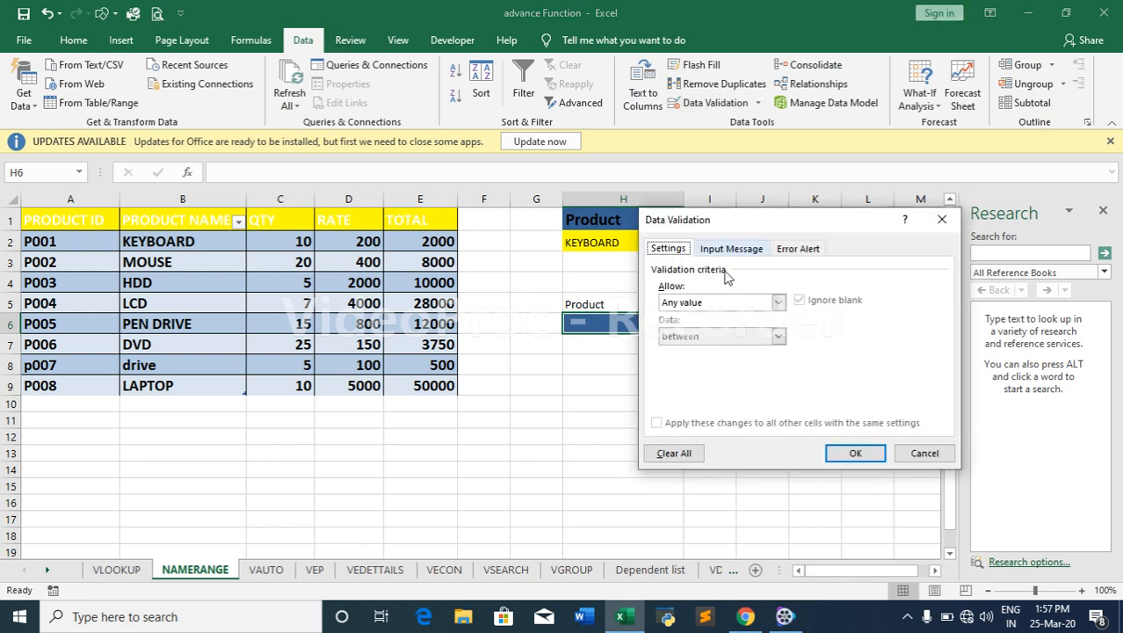
left_click(717, 301)
left_click(694, 351)
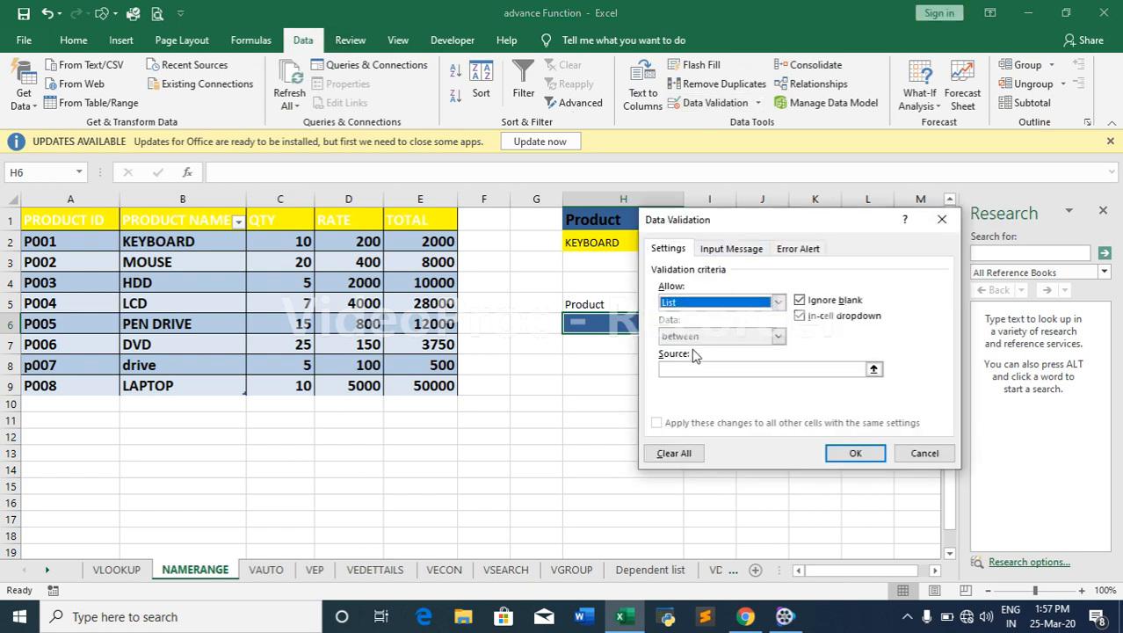
left_click(872, 369)
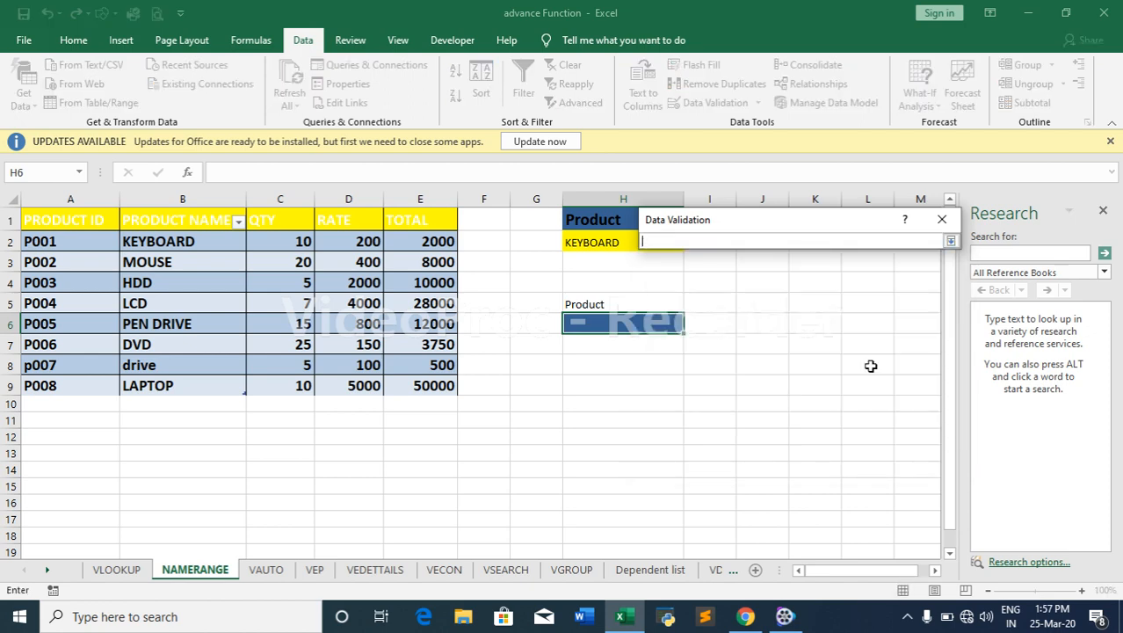
left_click(203, 240)
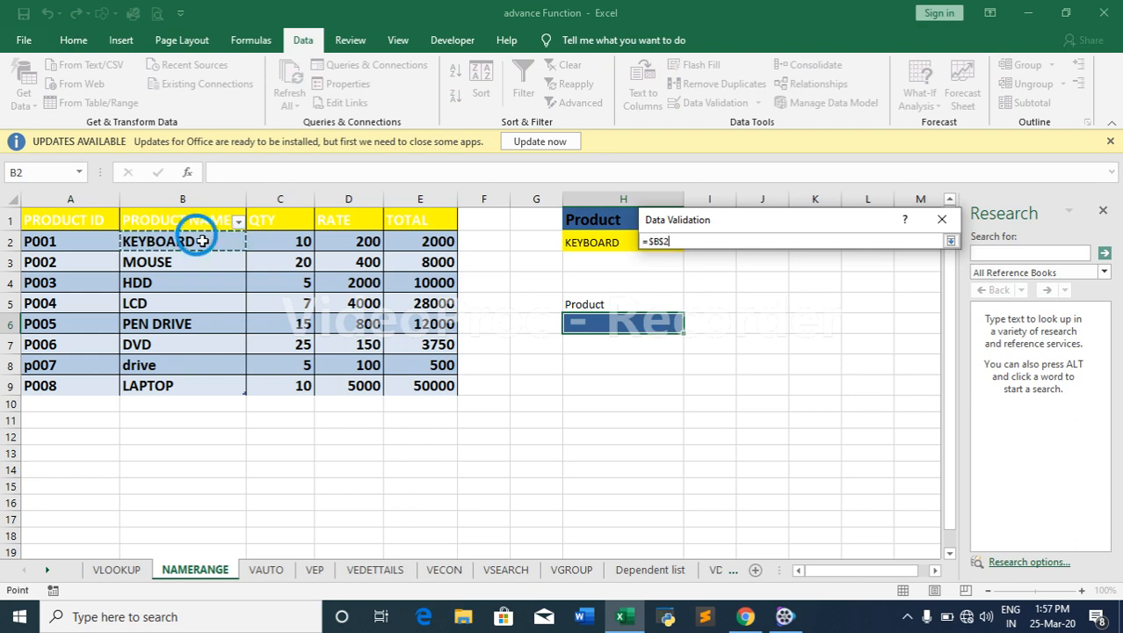
left_click_drag(202, 240, 192, 387)
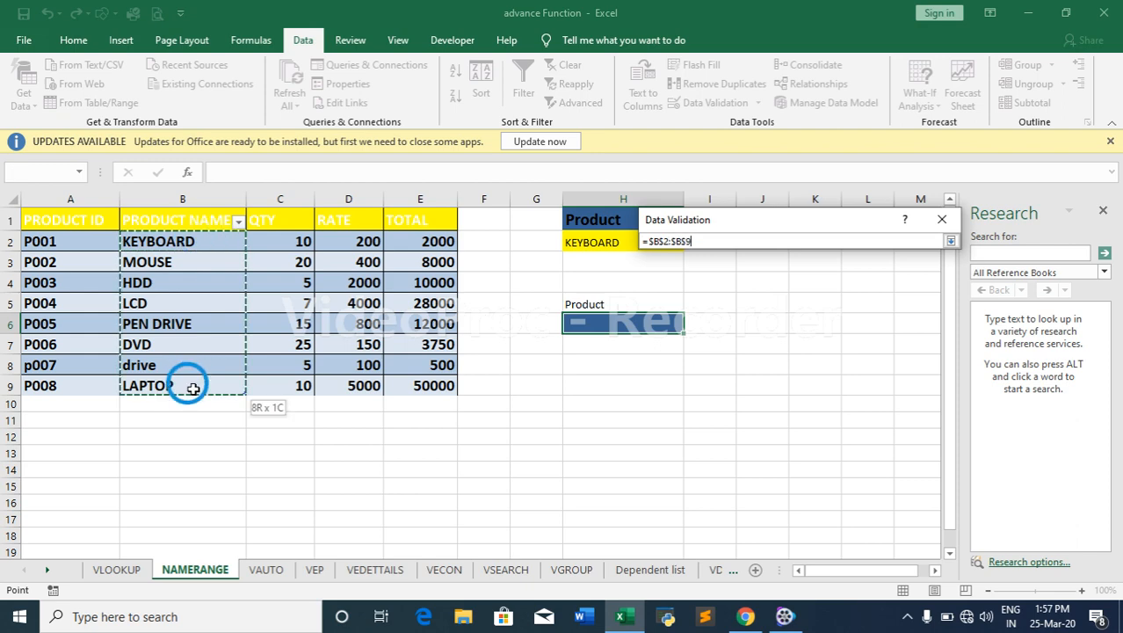
key("Return")
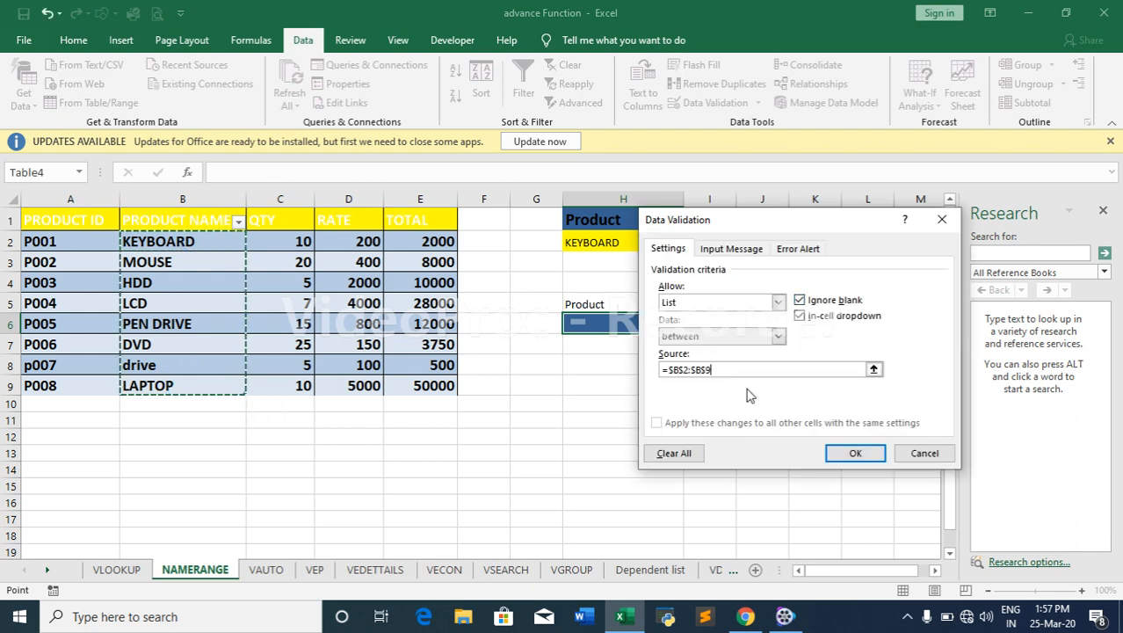
key("Return")
left_click(691, 325)
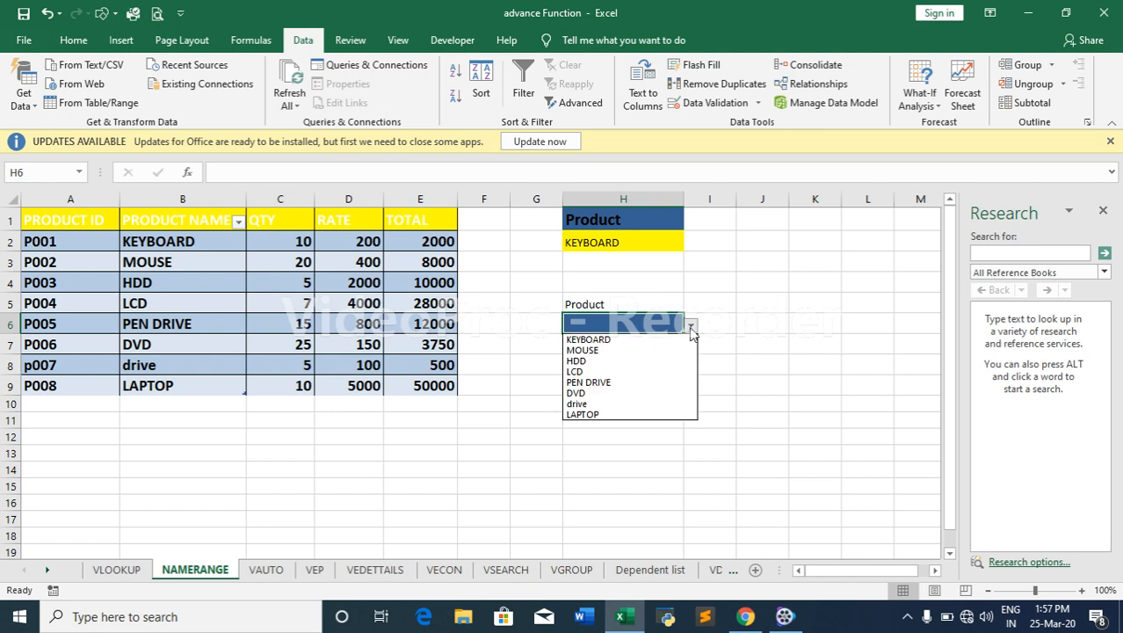
left_click(605, 415)
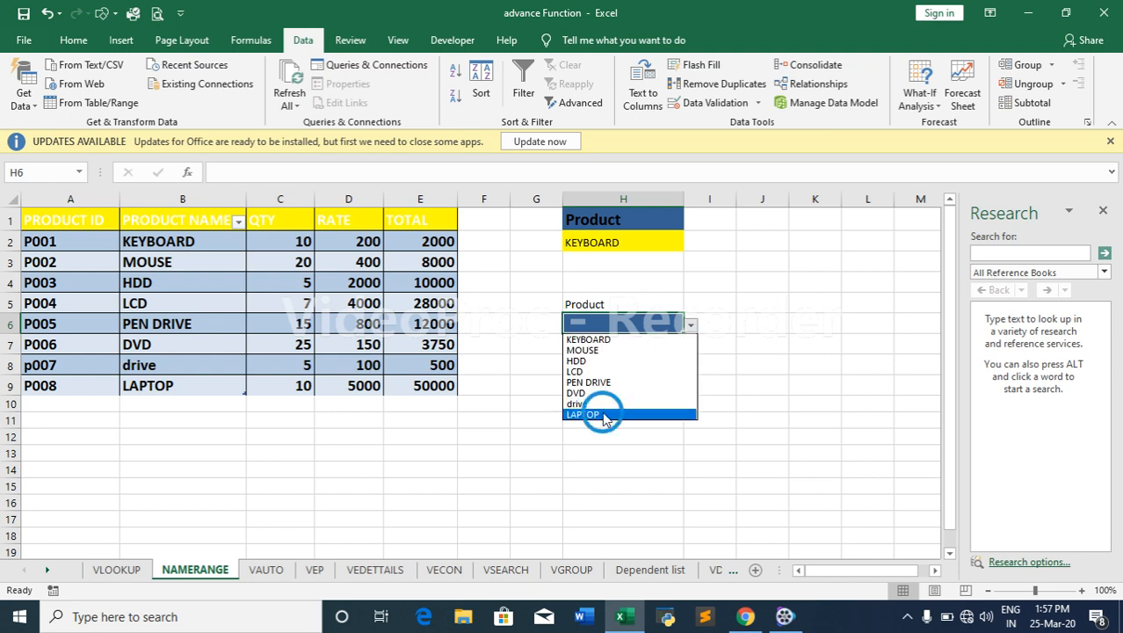
- Add a new product in row 10 with product ID p009 and product name speaker
left_click(74, 404)
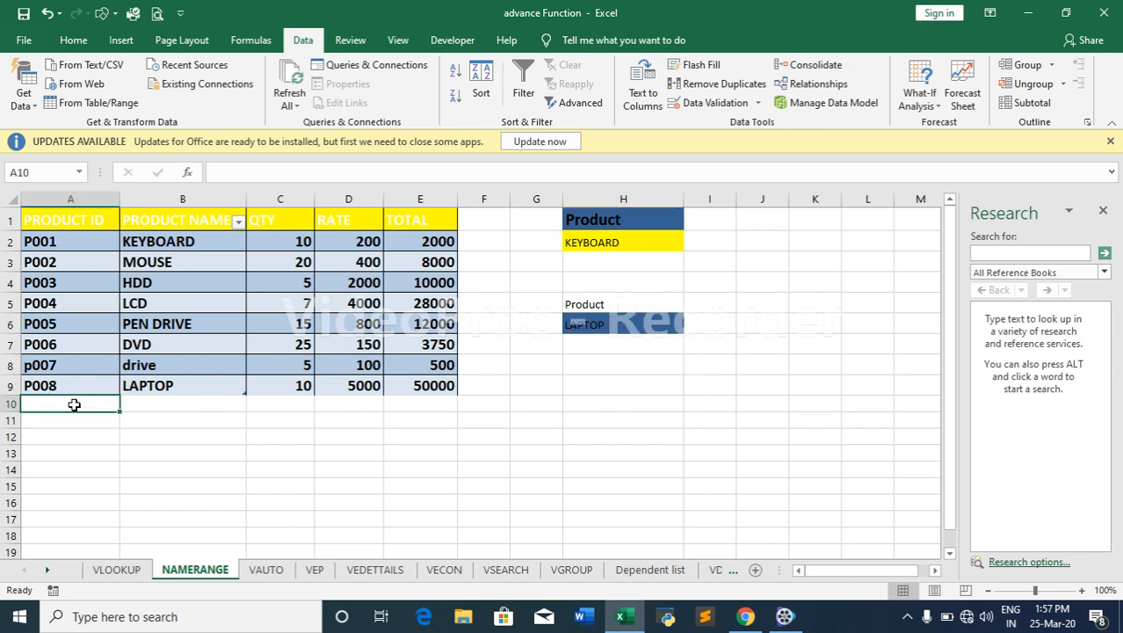
type("p009")
key("Tab")
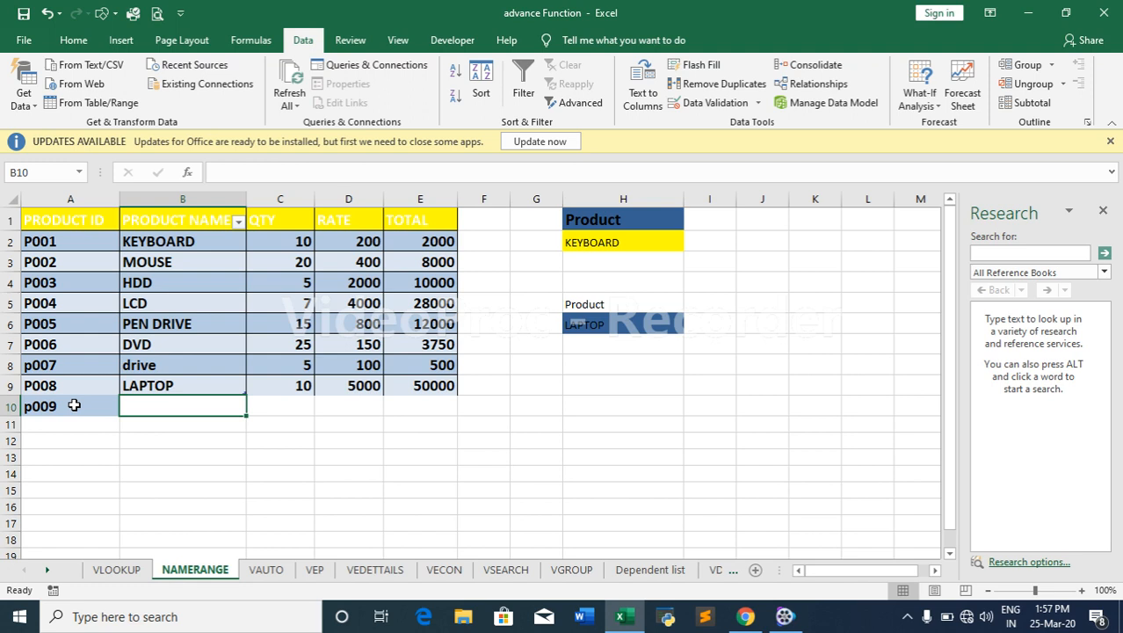
type("sp")
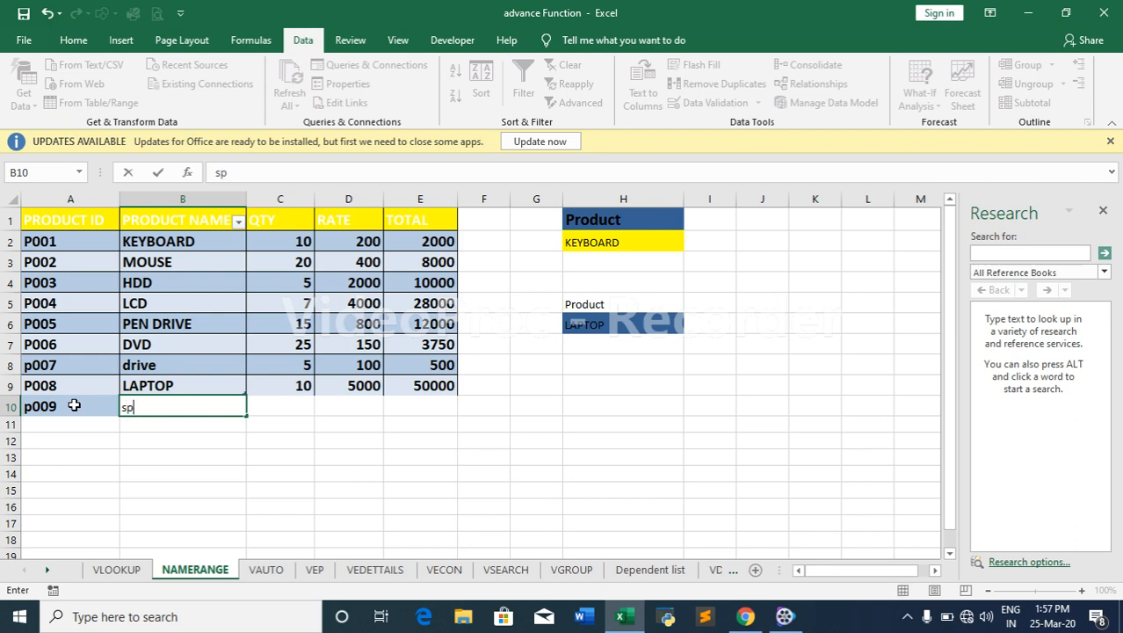
type("eaker")
key("Return")
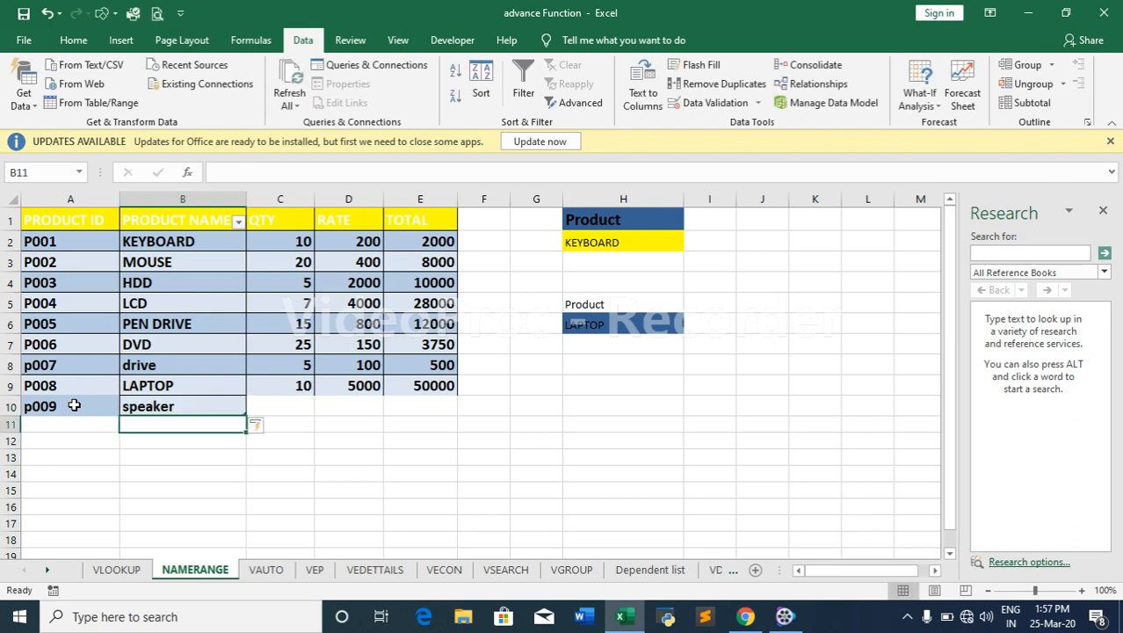
type("2")
key("Return")
type("2000")
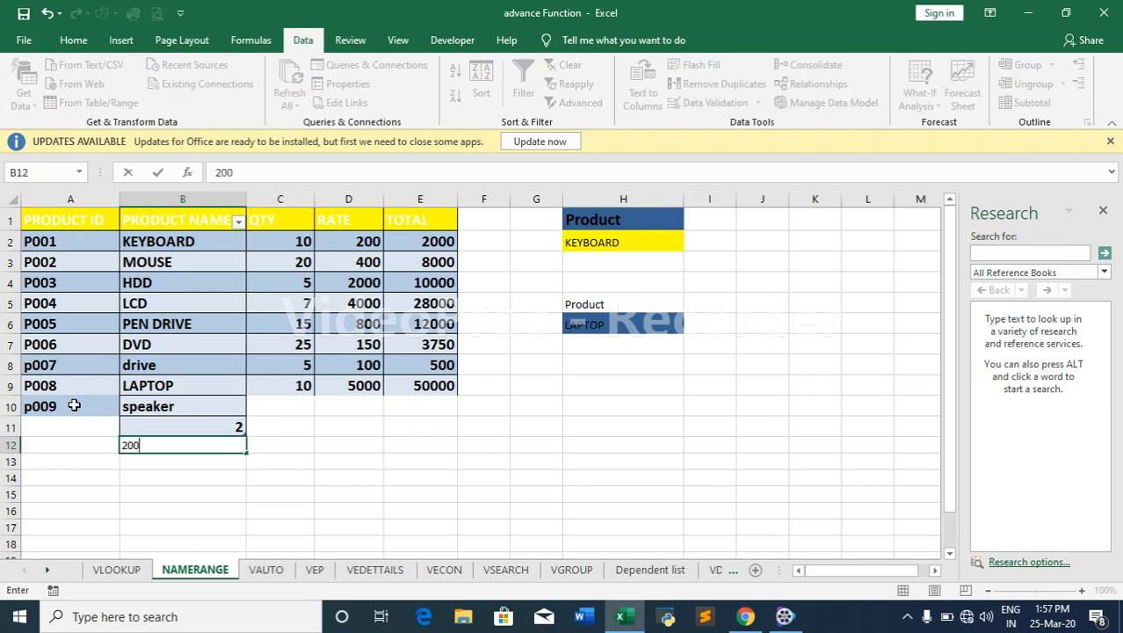
key("BackSpace")
key("BackSpace")
key("BackSpace")
key("BackSpace")
key("Up")
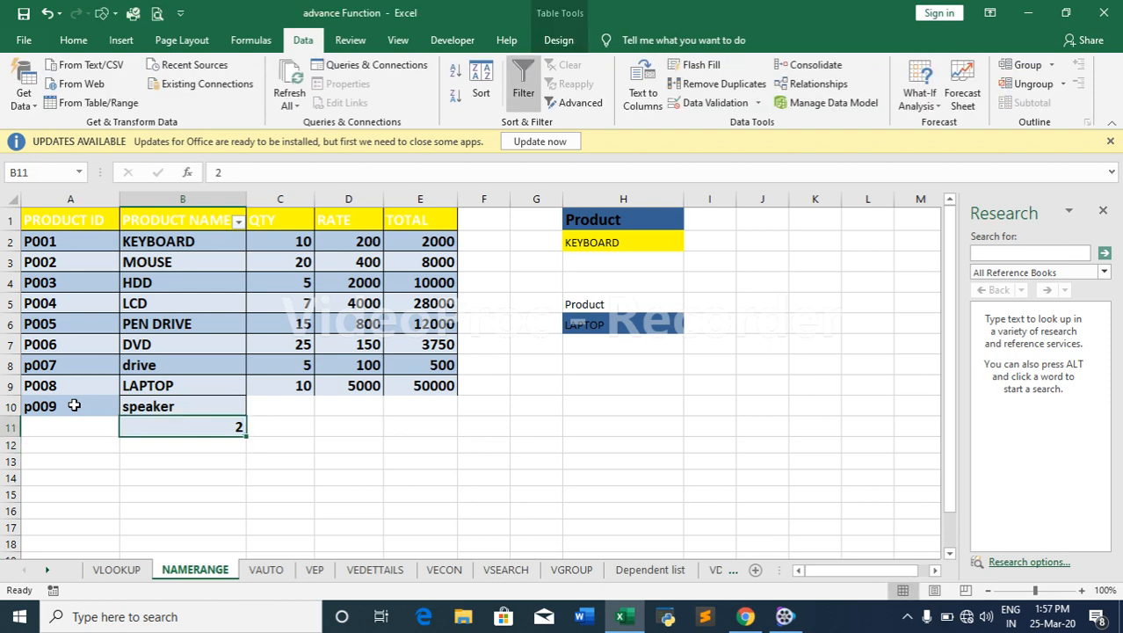
key("Delete")
key("Up")
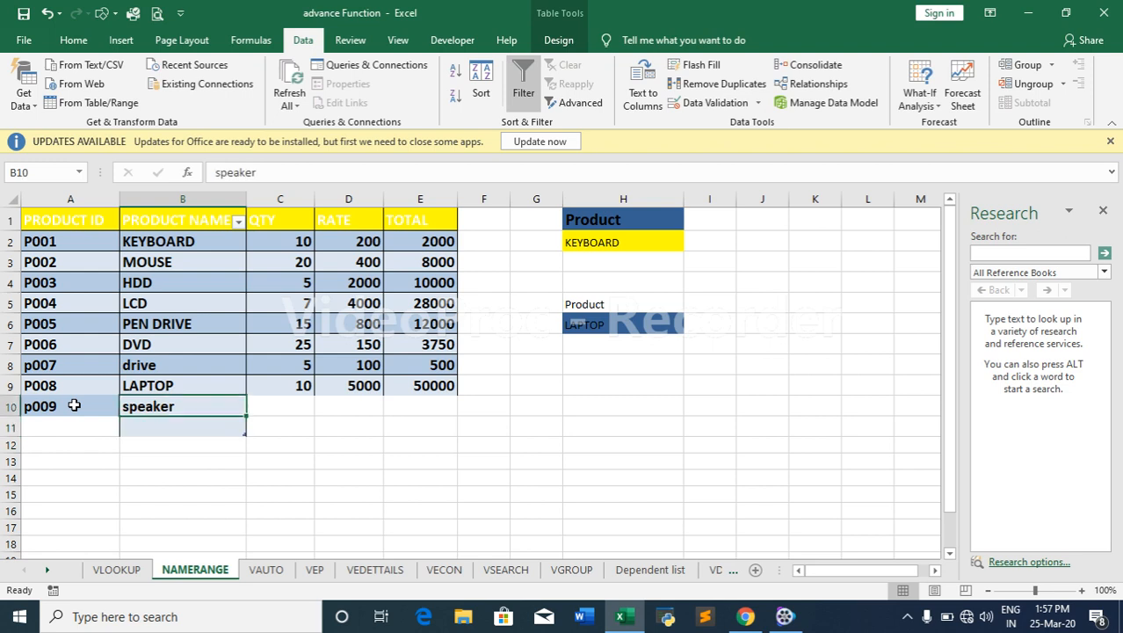
- Enter a quantity of 2 and a rate of 1500 for the speaker in row 10
key("Right")
type("2")
key("Tab")
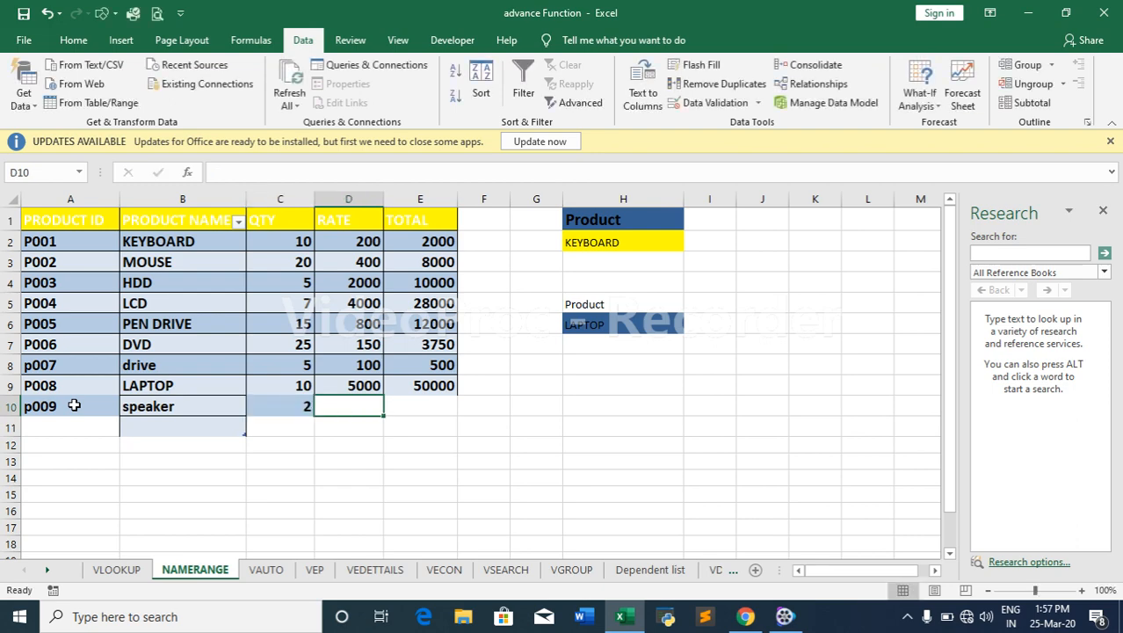
type("150")
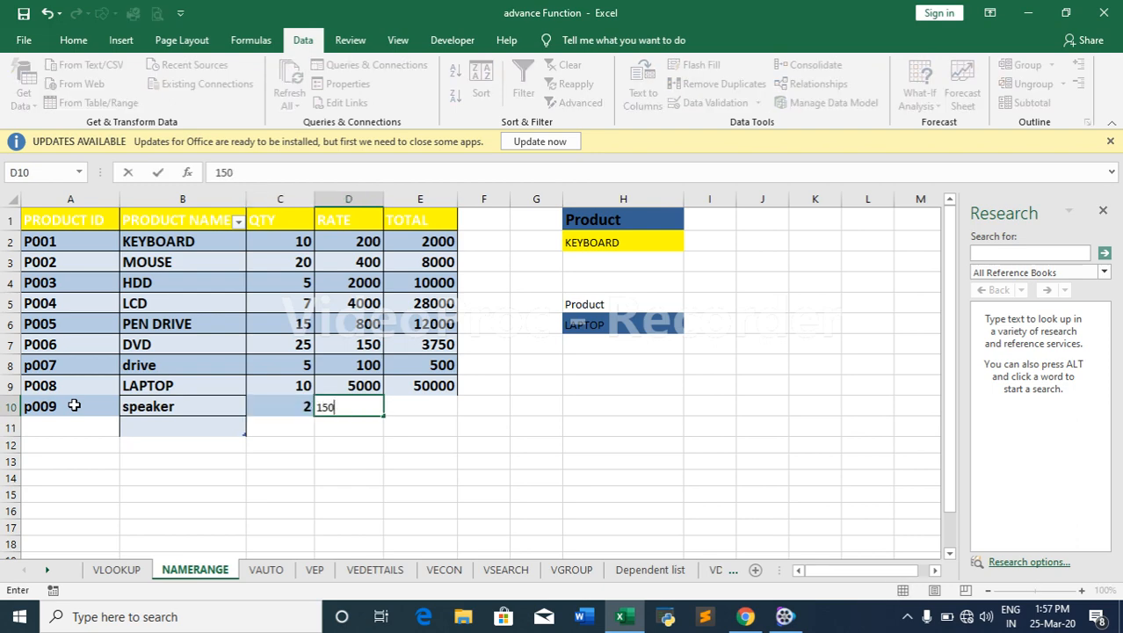
type("0")
key("Tab")
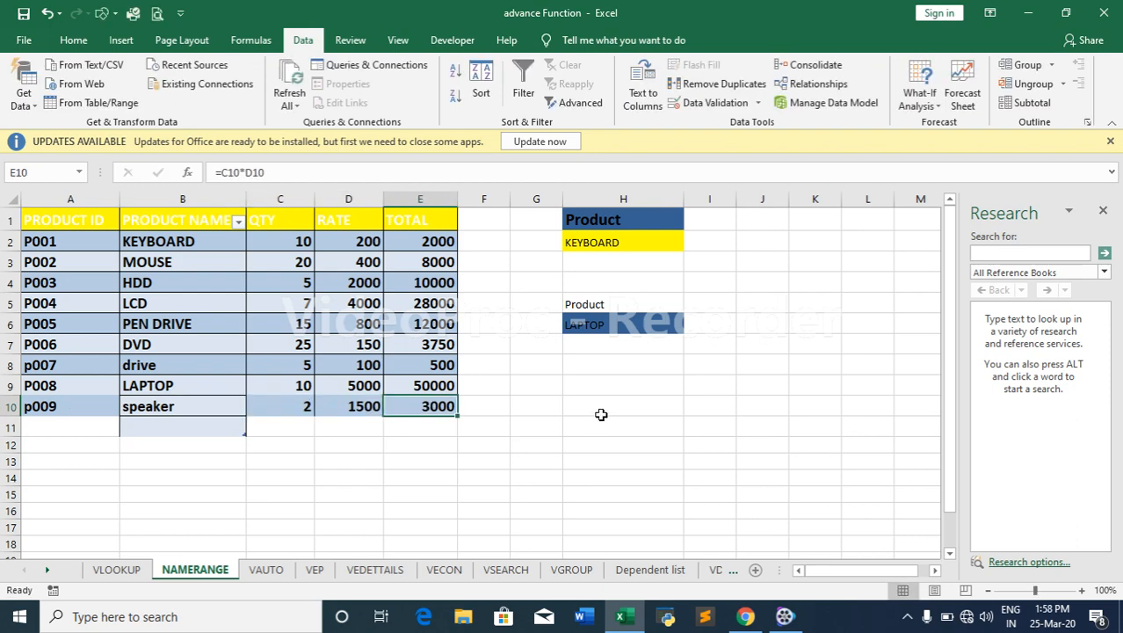
- Choose the newly added speaker from the product drop-down in H6
left_click(608, 383)
left_click(648, 317)
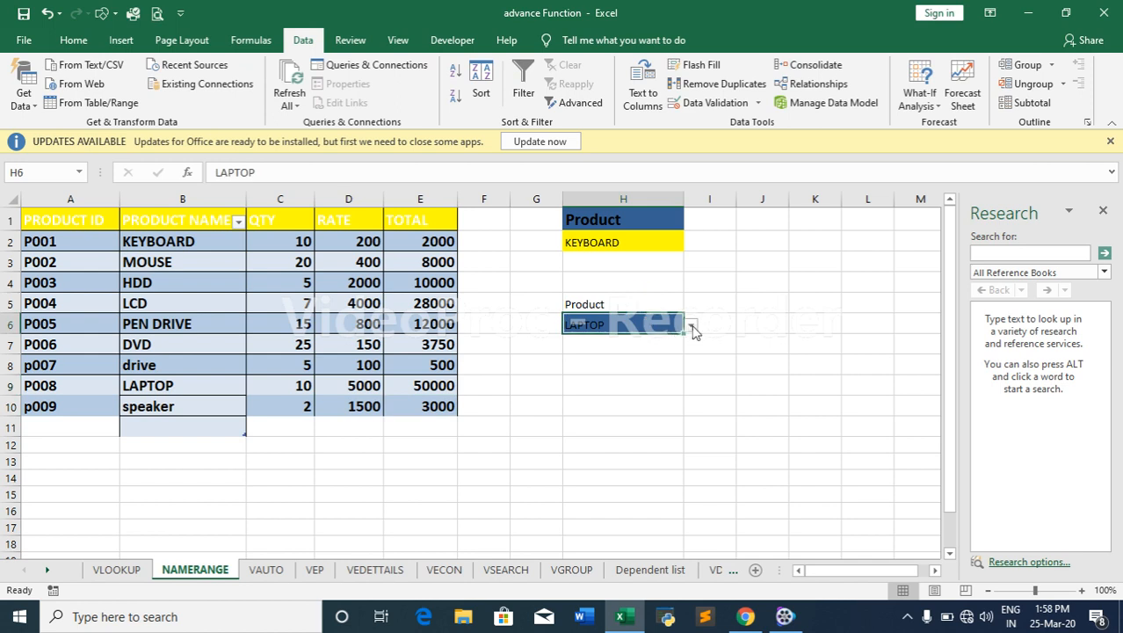
left_click(692, 327)
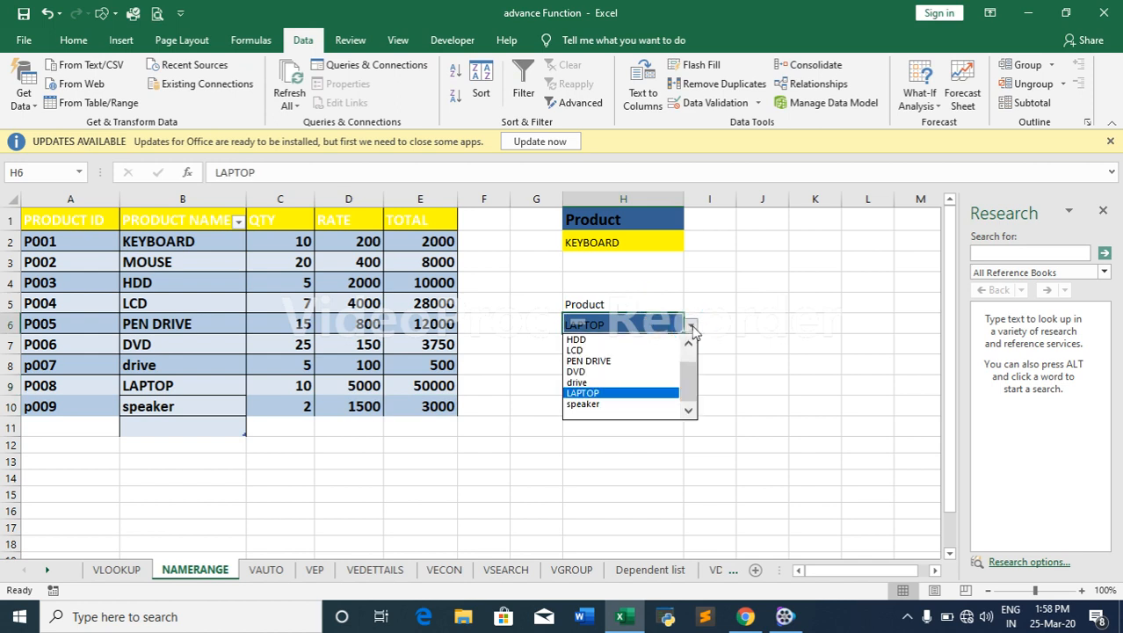
left_click(629, 410)
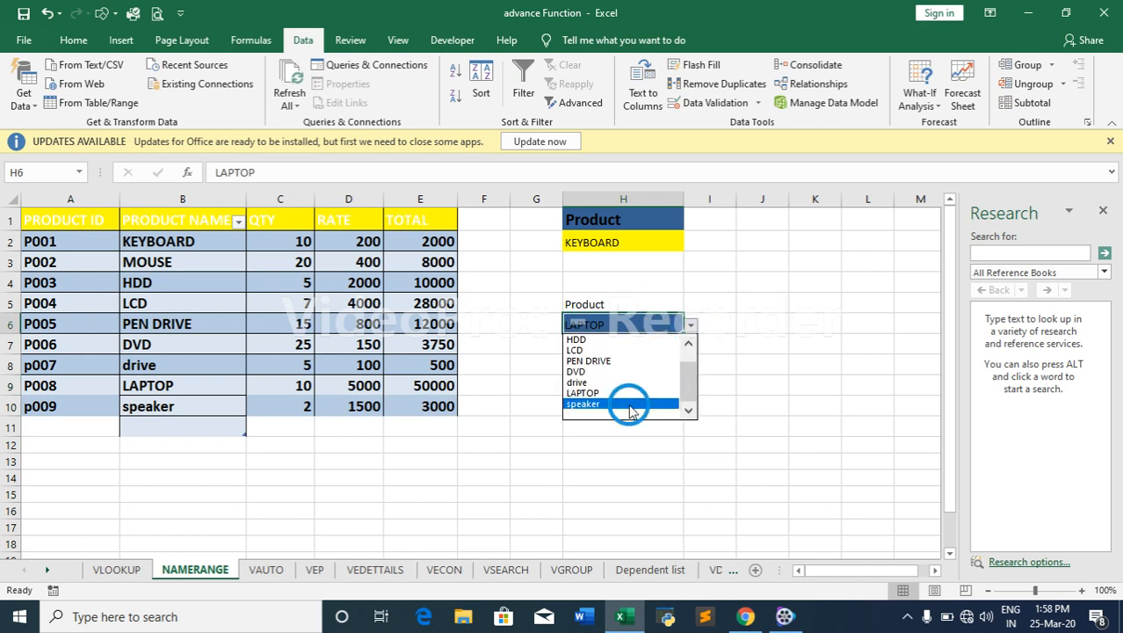